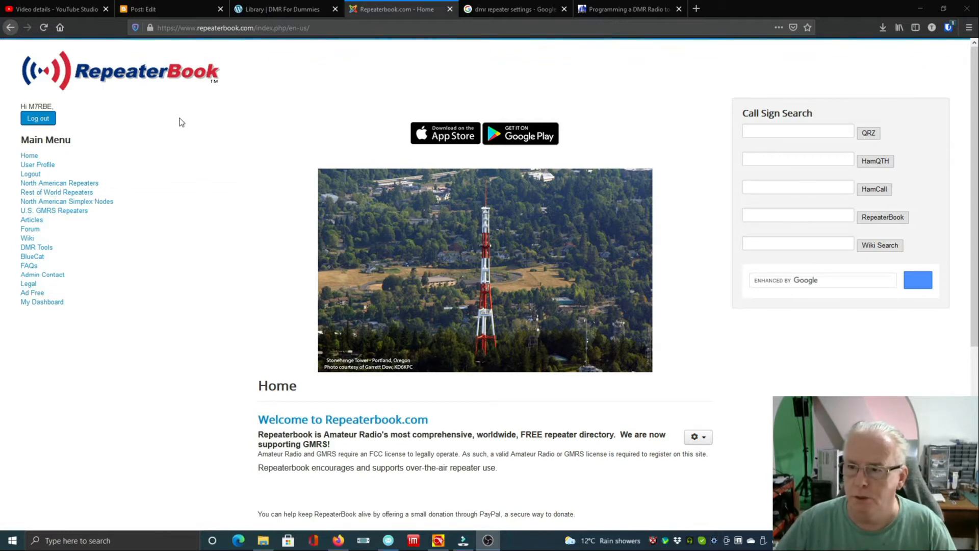
- Open the Rest of World repeater directory and go through the Ireland page to its proximity search
{"action": "left_click", "coordinate": [68, 194]}
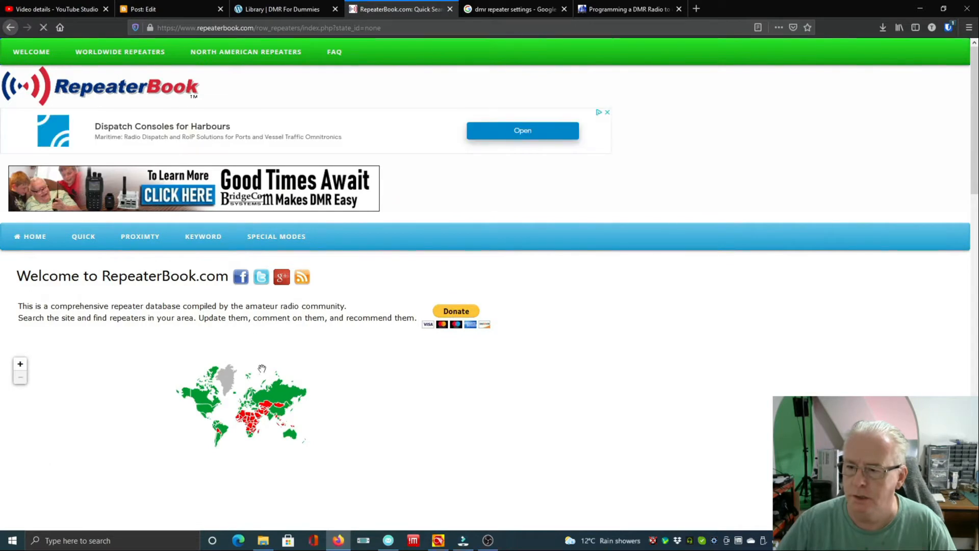
{"action": "left_click", "coordinate": [240, 405]}
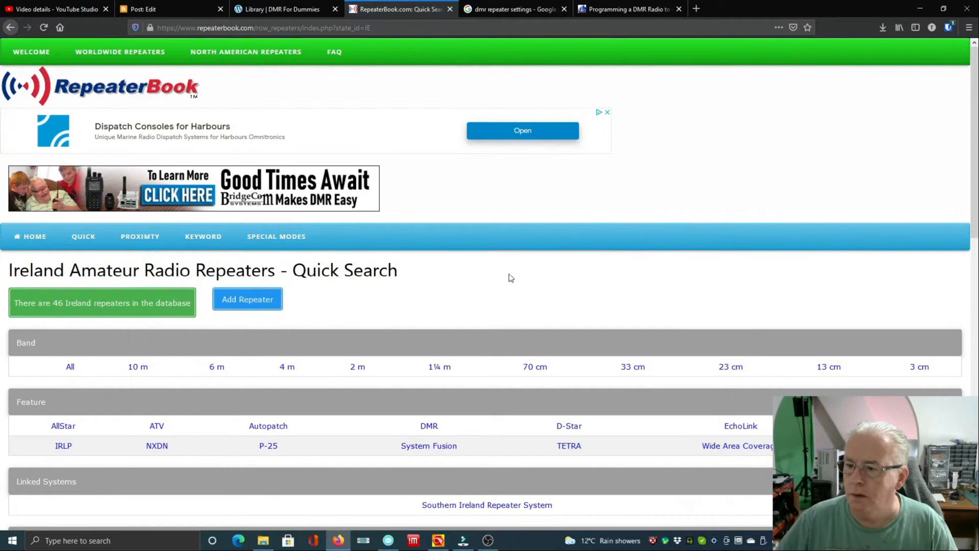
{"action": "scroll", "coordinate": [551, 273], "scroll_direction": "down", "scroll_amount": 1}
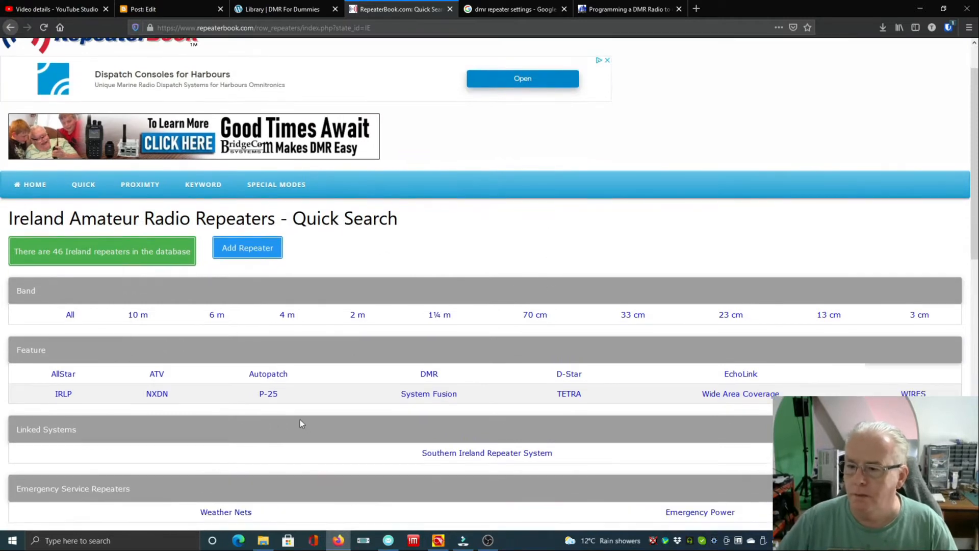
{"action": "scroll", "coordinate": [295, 421], "scroll_direction": "down", "scroll_amount": 4}
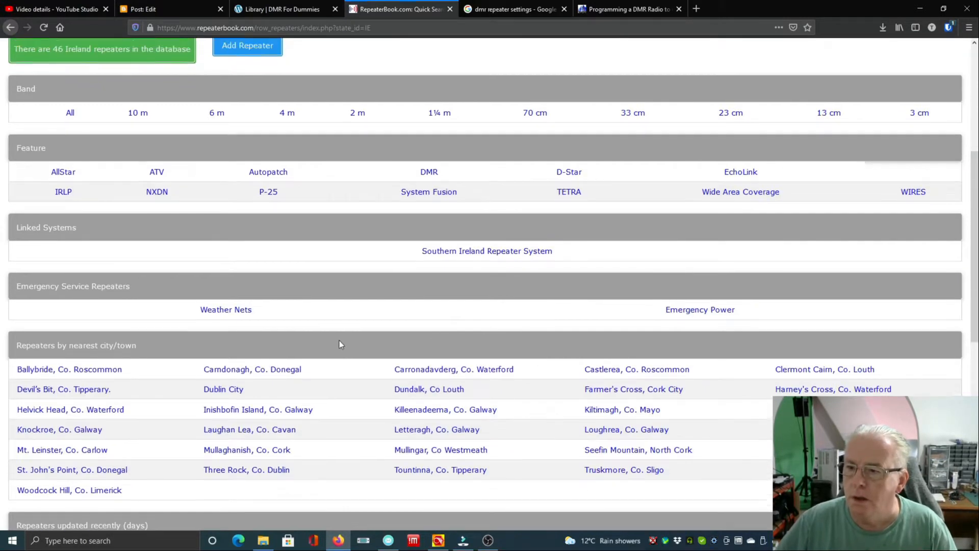
{"action": "scroll", "coordinate": [341, 345], "scroll_direction": "up", "scroll_amount": 4}
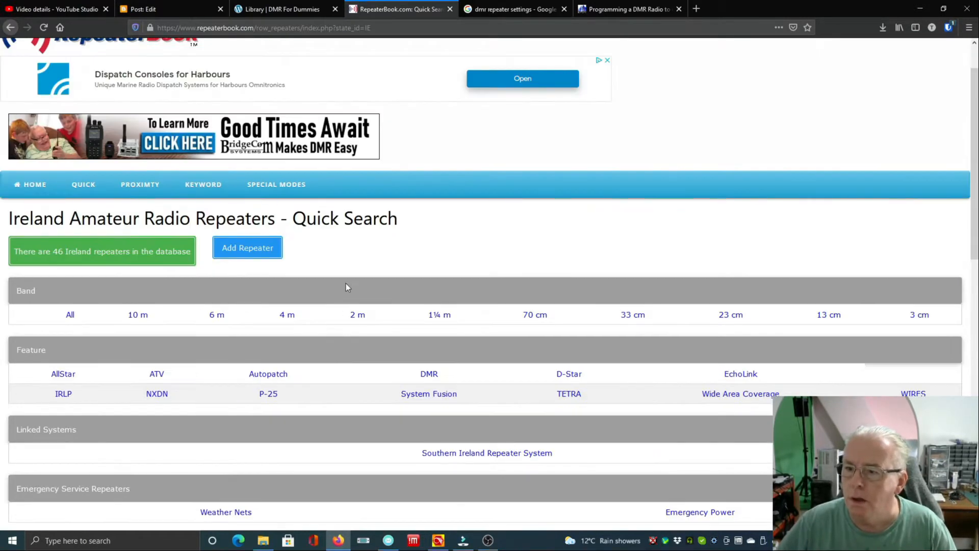
{"action": "left_click", "coordinate": [154, 188]}
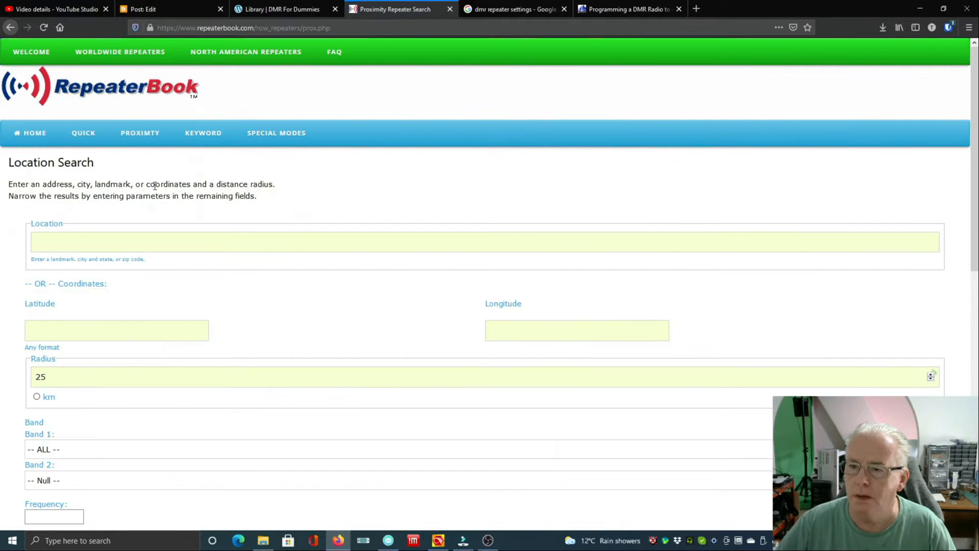
- Set the search location to Cotgrave with a radius of 80 km
{"action": "left_click", "coordinate": [149, 250]}
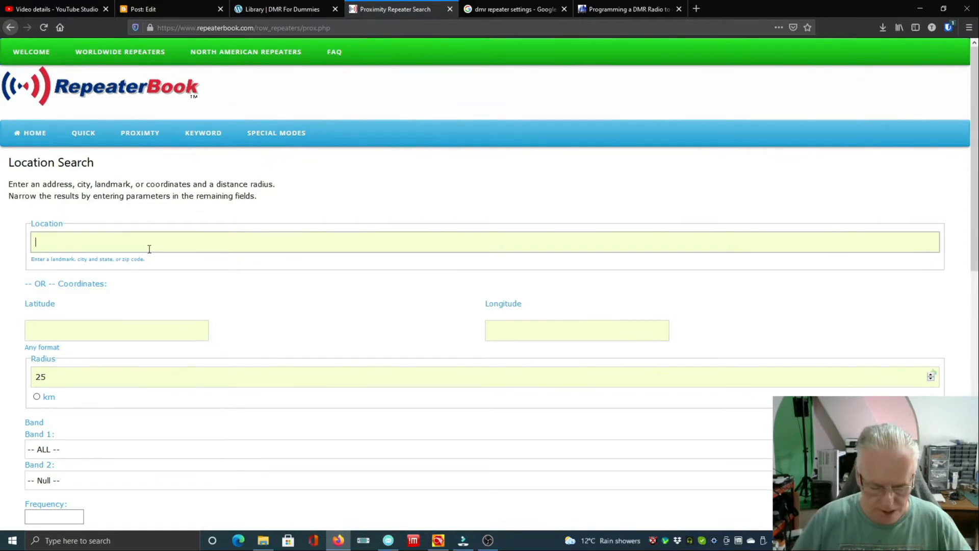
{"action": "type", "text": "Cotgrave"}
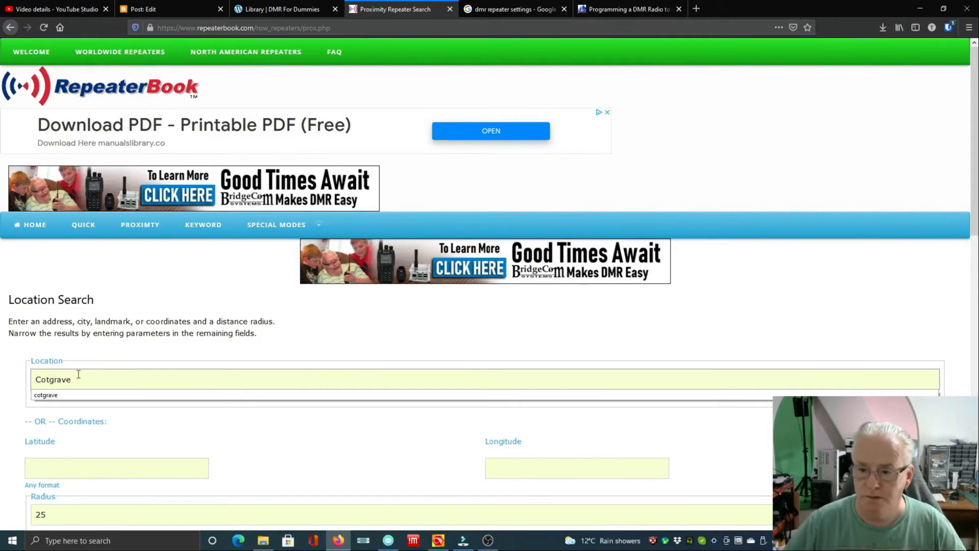
{"action": "left_click", "coordinate": [148, 433]}
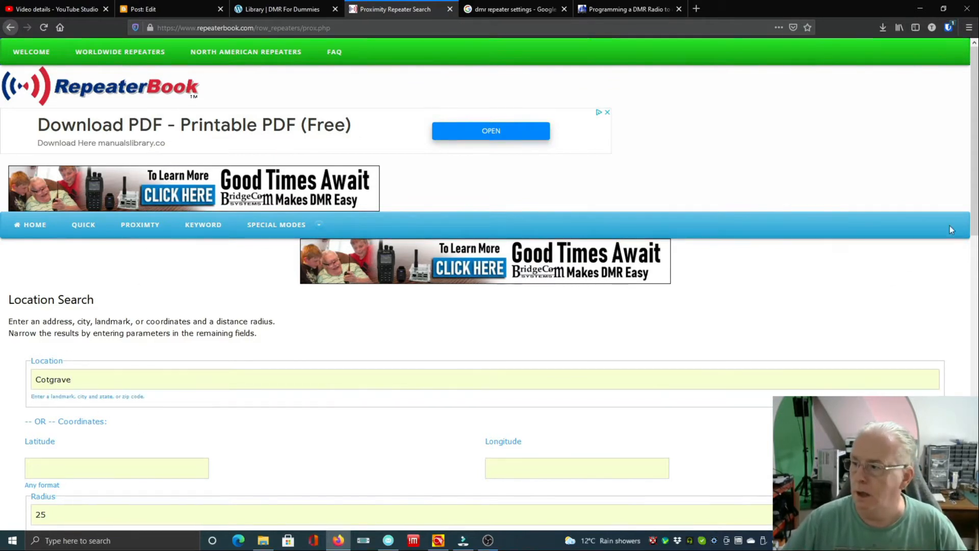
{"action": "left_click_drag", "start_coordinate": [974, 197], "coordinate": [974, 296]}
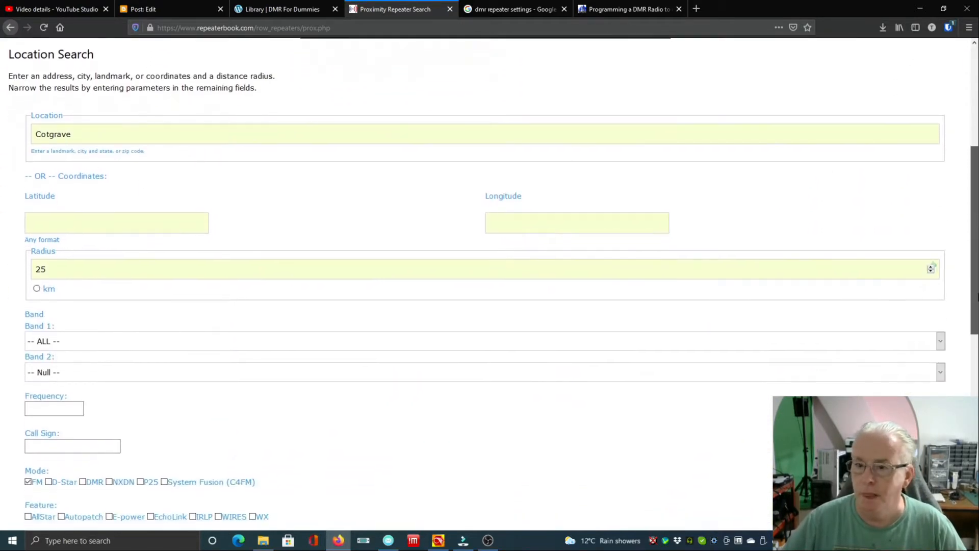
{"action": "double_click", "coordinate": [110, 263]}
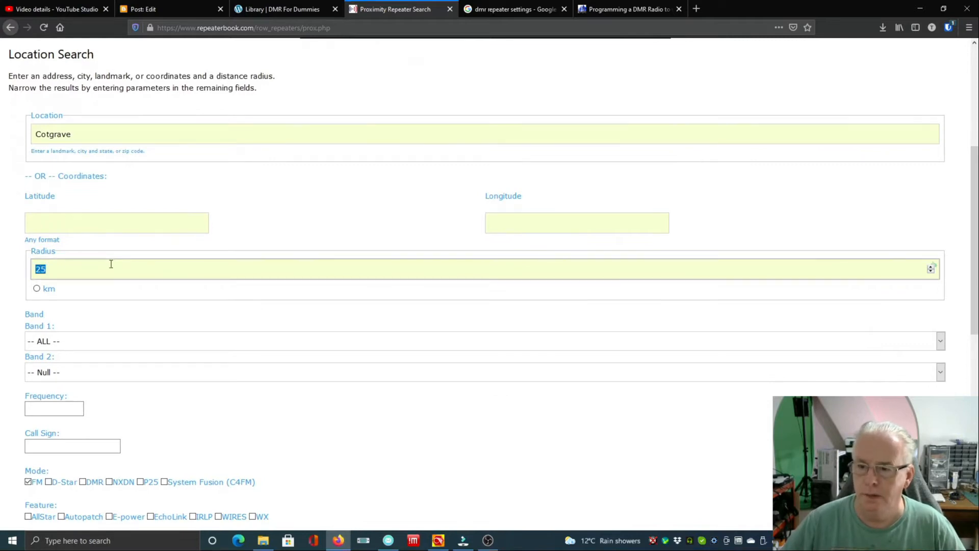
{"action": "type", "text": "80"}
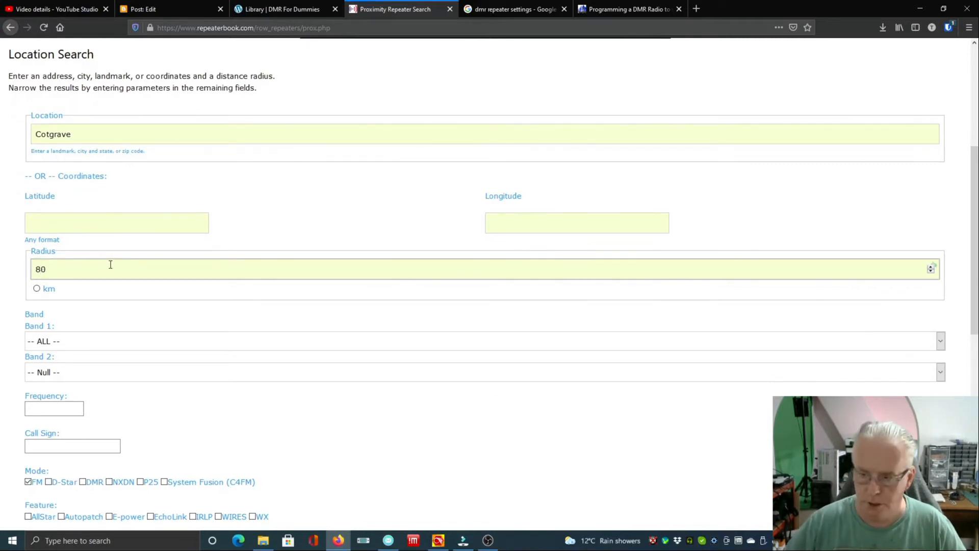
{"action": "left_click", "coordinate": [37, 289]}
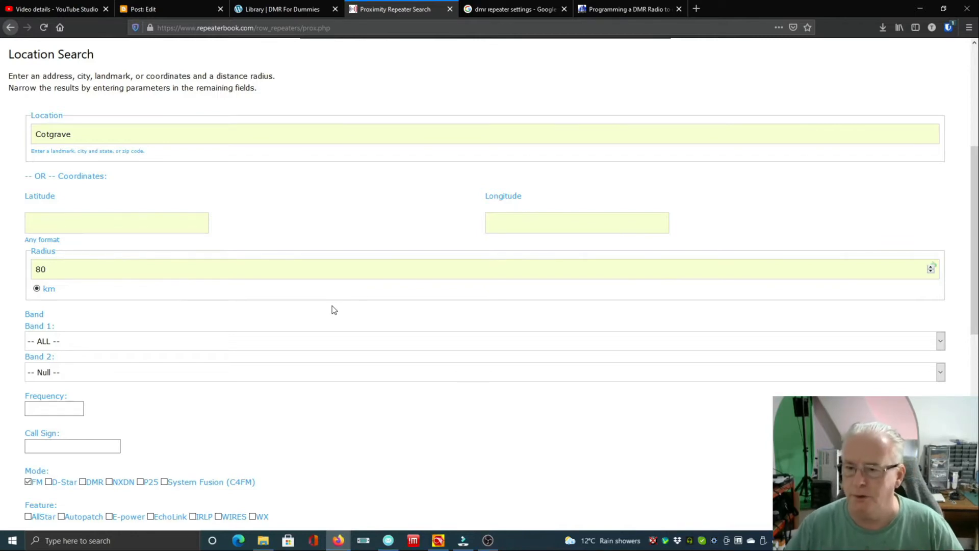
- Limit the repeater search to 2 m as Band 1 and 70 cm as Band 2
{"action": "left_click", "coordinate": [211, 344]}
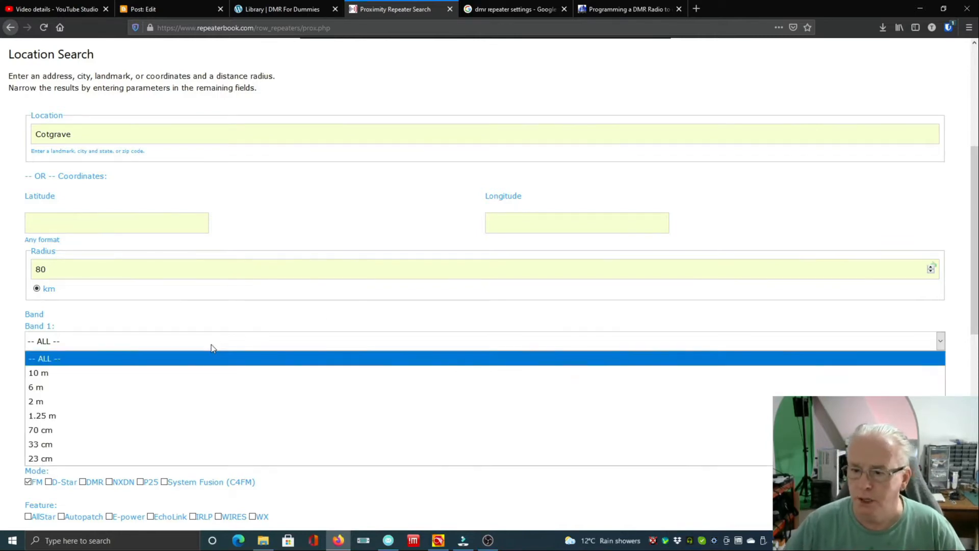
{"action": "left_click", "coordinate": [113, 402]}
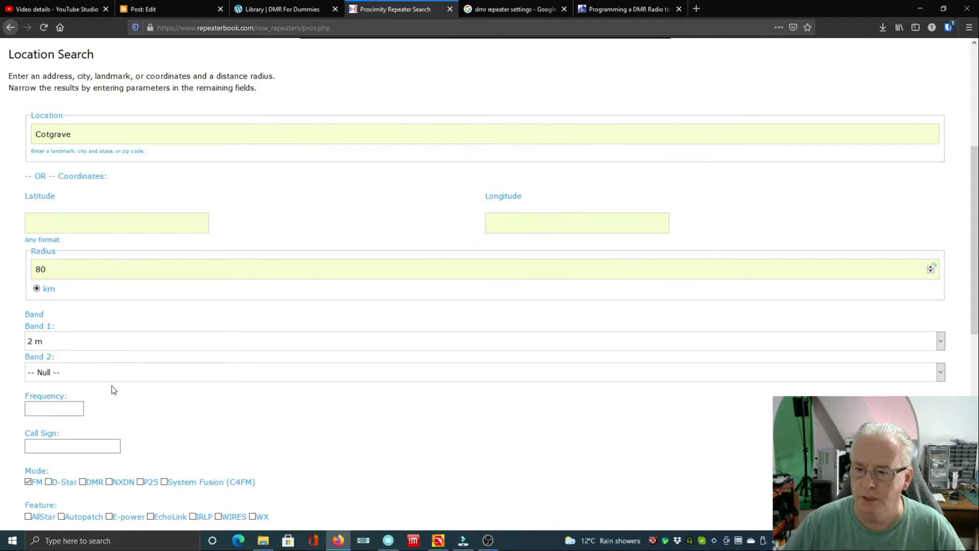
{"action": "left_click", "coordinate": [117, 372]}
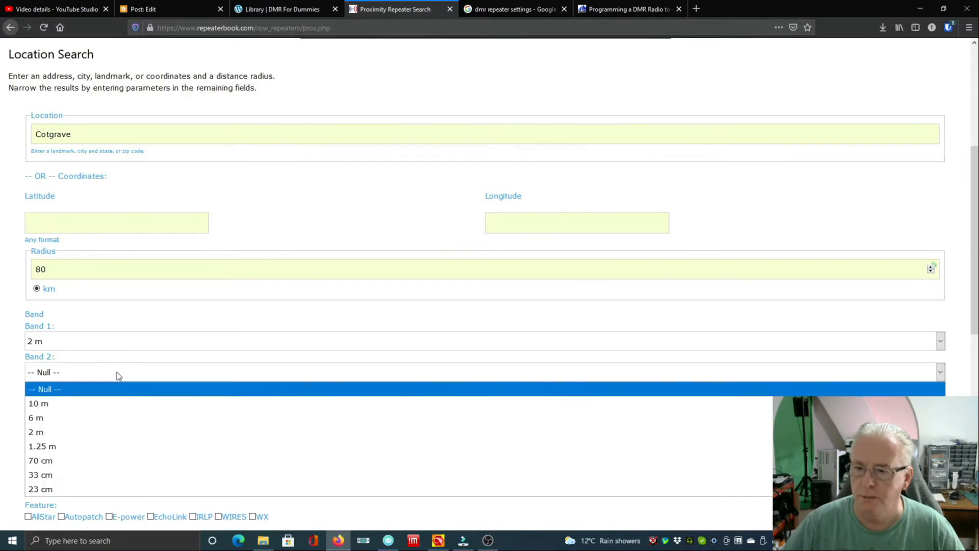
{"action": "left_click", "coordinate": [57, 464]}
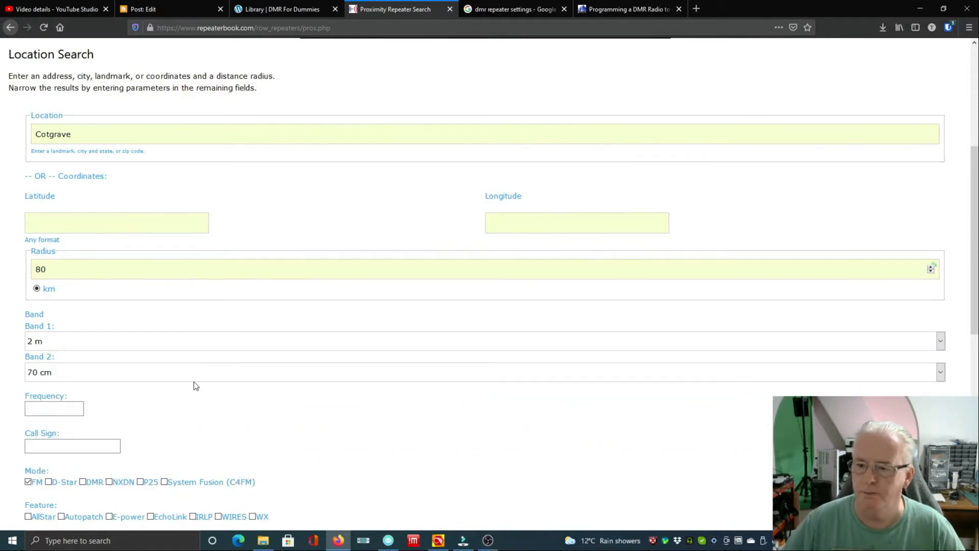
- Include DMR alongside FM and the EchoLink feature, keep results ordered by Distance, and run the search
{"action": "scroll", "coordinate": [310, 437], "scroll_direction": "down", "scroll_amount": 3}
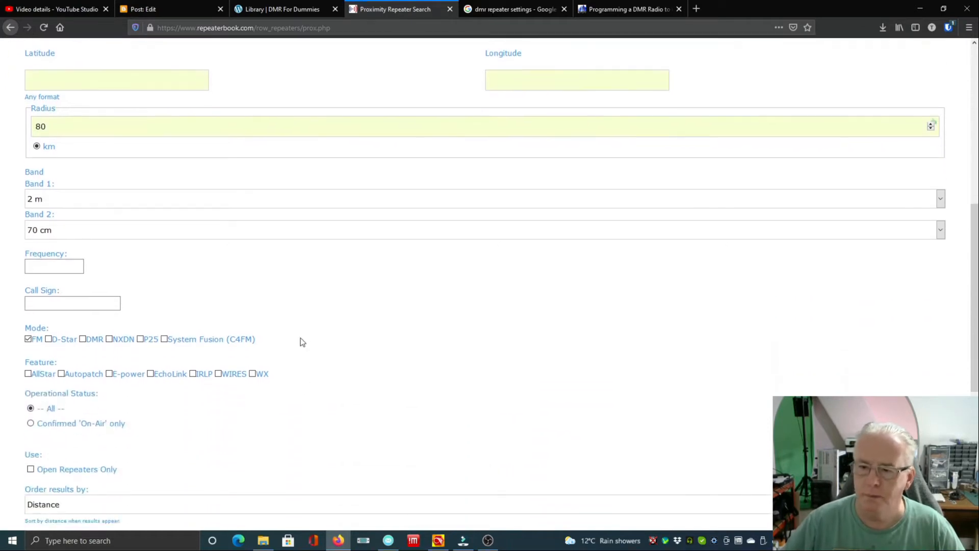
{"action": "scroll", "coordinate": [303, 341], "scroll_direction": "down", "scroll_amount": 3}
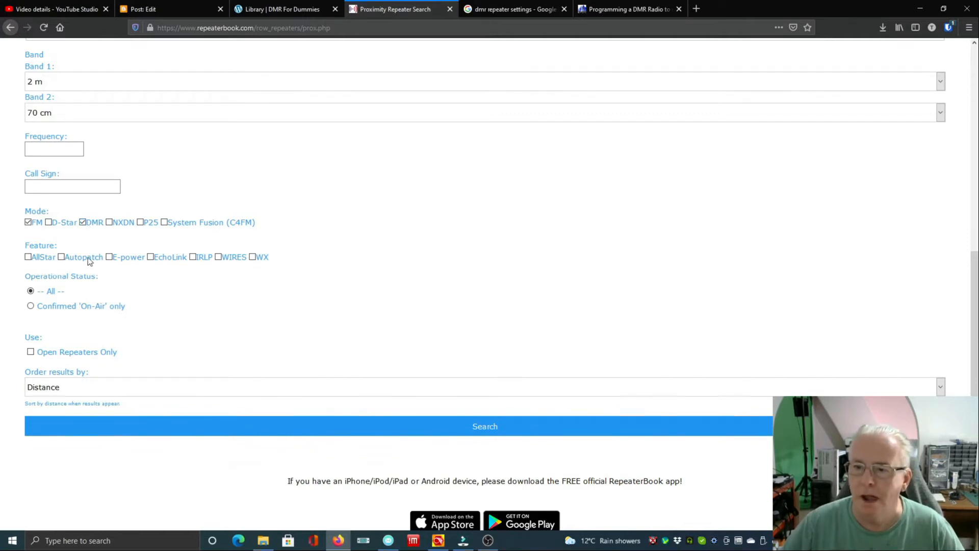
{"action": "left_click", "coordinate": [151, 257]}
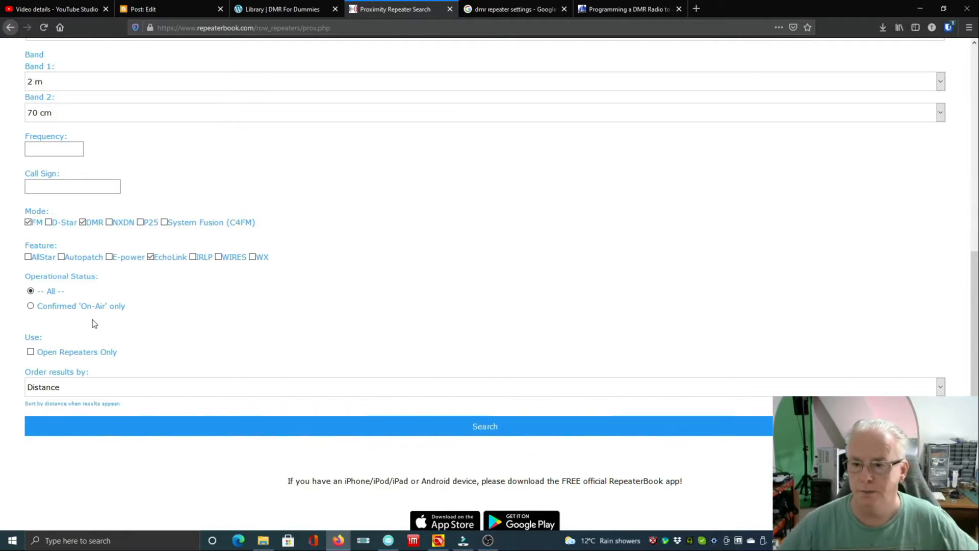
{"action": "left_click", "coordinate": [219, 387]}
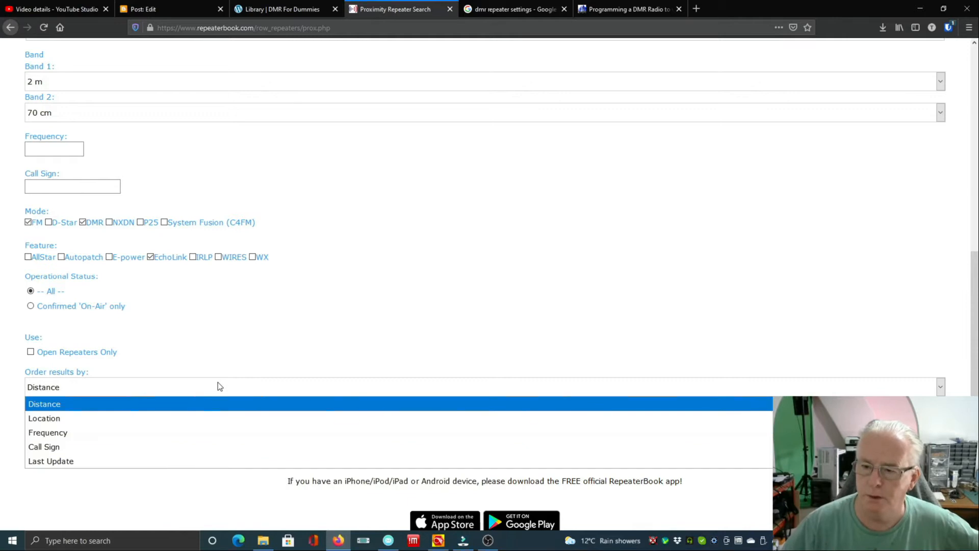
{"action": "left_click", "coordinate": [218, 386]}
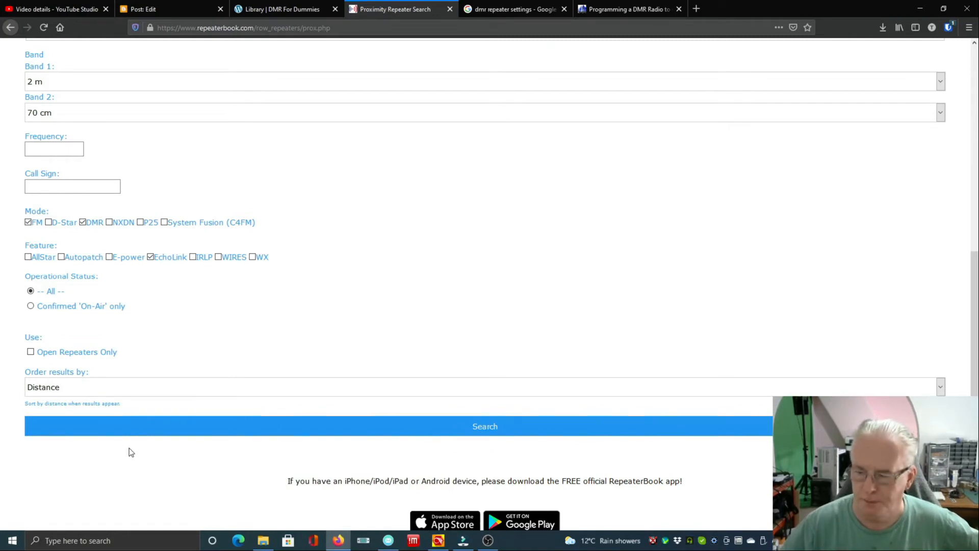
{"action": "left_click", "coordinate": [469, 432]}
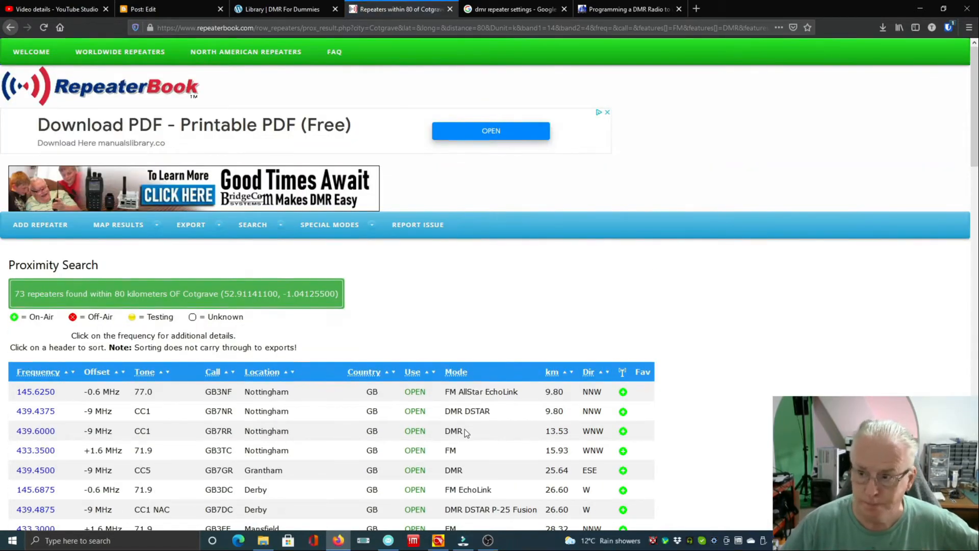
- Review the found repeaters and start their export as an Anytone AT-D878UV channel file, agreeing to personal use only
{"action": "scroll", "coordinate": [805, 332], "scroll_direction": "down", "scroll_amount": 3}
{"action": "scroll", "coordinate": [805, 339], "scroll_direction": "down", "scroll_amount": 1}
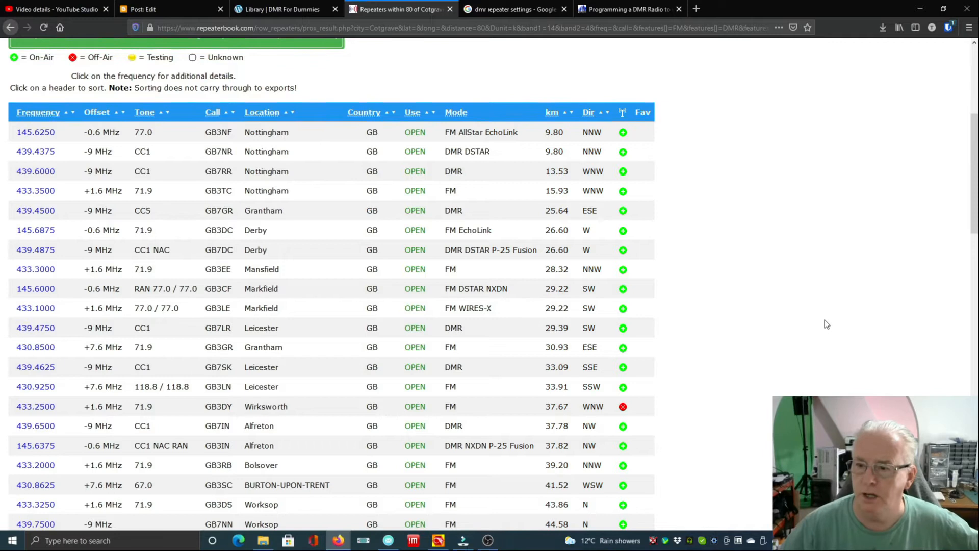
{"action": "scroll", "coordinate": [816, 324], "scroll_direction": "down", "scroll_amount": 3}
{"action": "scroll", "coordinate": [829, 326], "scroll_direction": "up", "scroll_amount": 3}
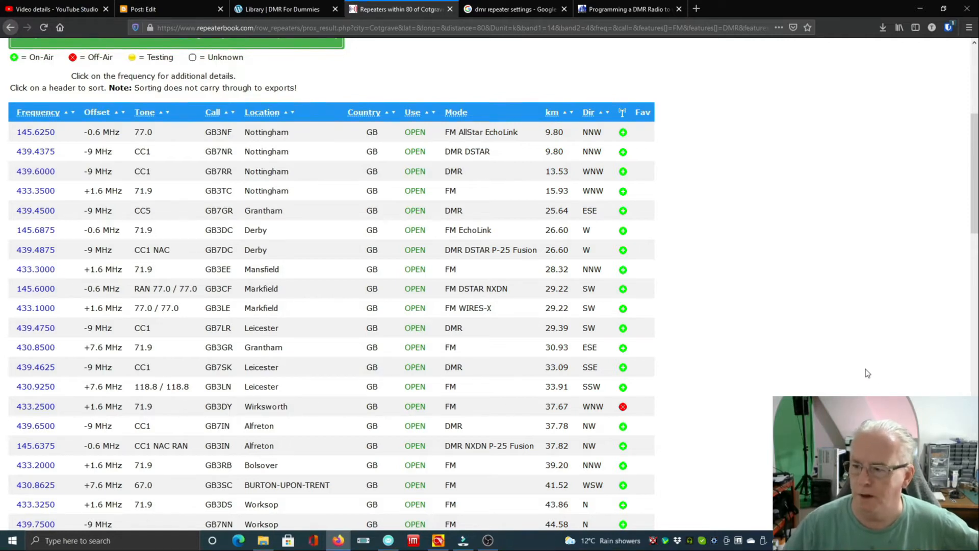
{"action": "scroll", "coordinate": [864, 369], "scroll_direction": "up", "scroll_amount": 4}
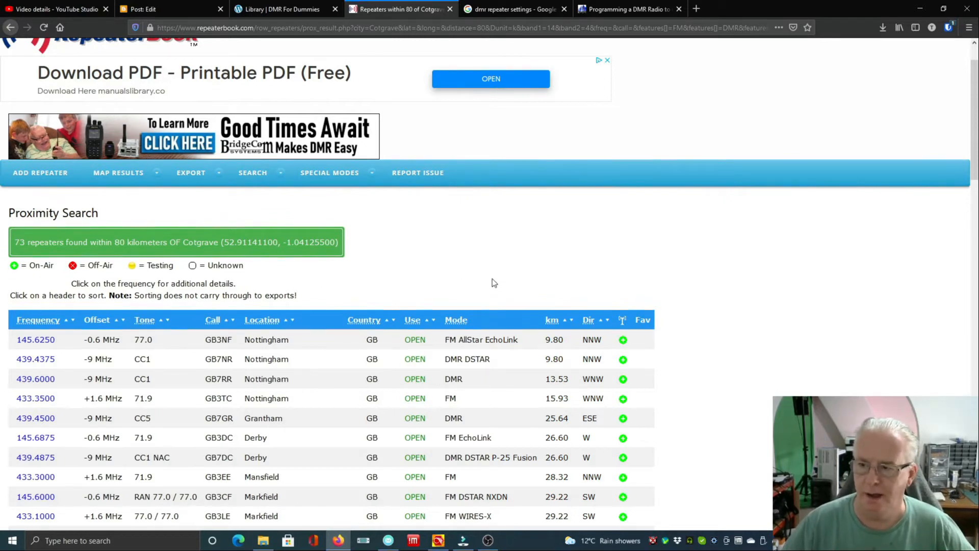
{"action": "mouse_move", "coordinate": [199, 176]}
{"action": "mouse_move", "coordinate": [201, 220]}
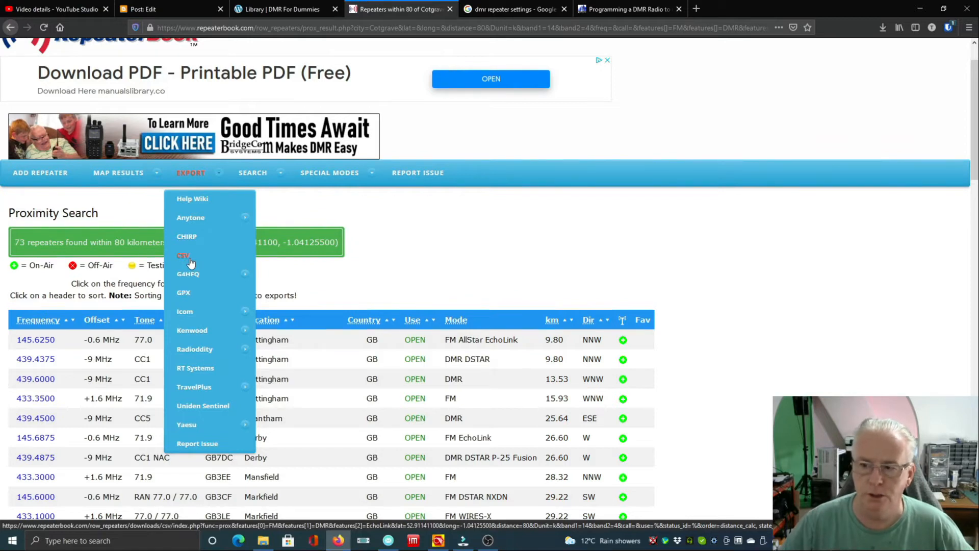
{"action": "mouse_move", "coordinate": [192, 218]}
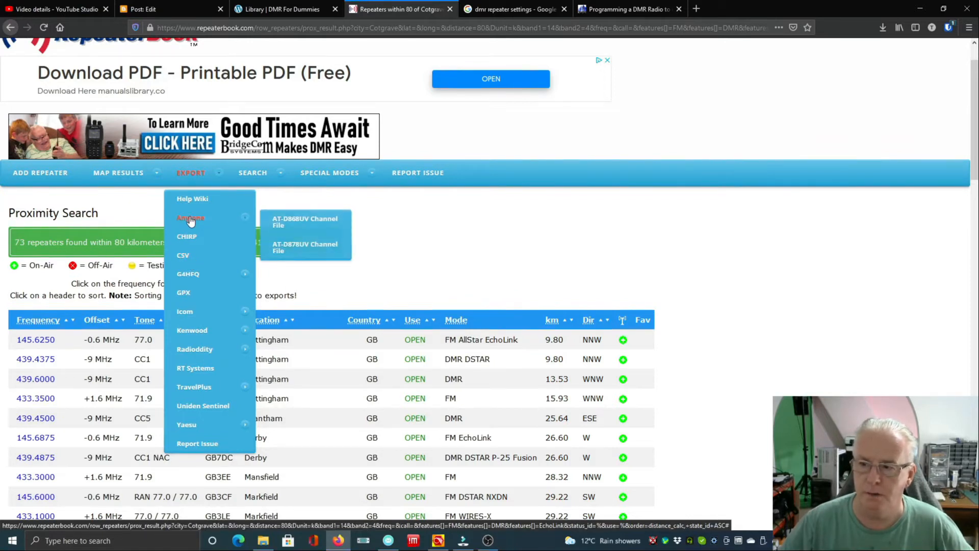
{"action": "left_click", "coordinate": [313, 247]}
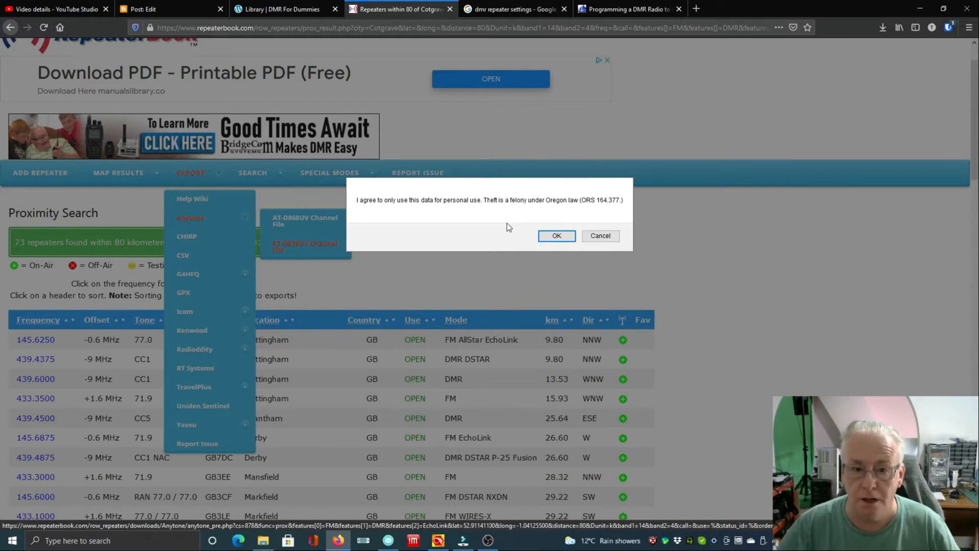
{"action": "left_click", "coordinate": [566, 238]}
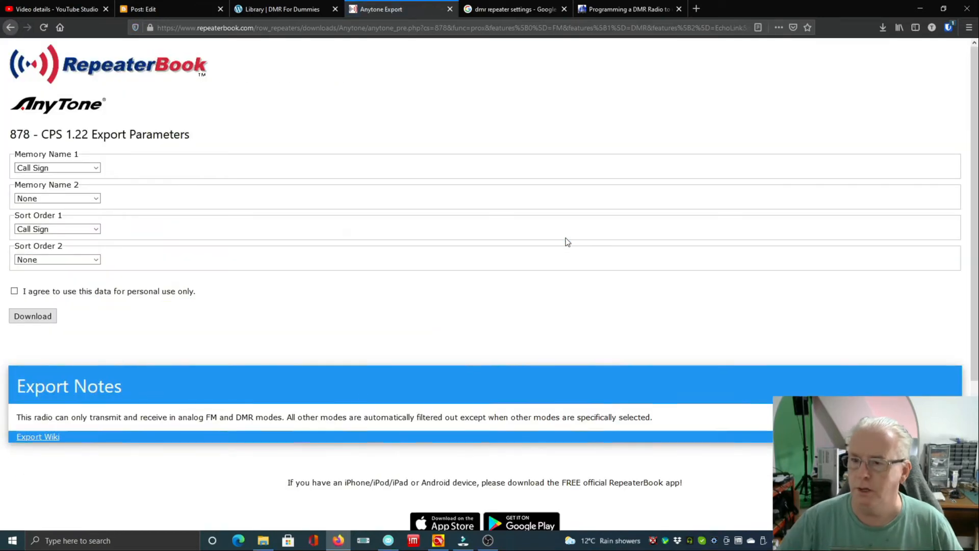
- Set the export's Memory Name 1 to Call Sign, Memory Name 2 to Location City and Sort Order 1 to Distance
{"action": "left_click", "coordinate": [88, 164]}
{"action": "left_click", "coordinate": [76, 180]}
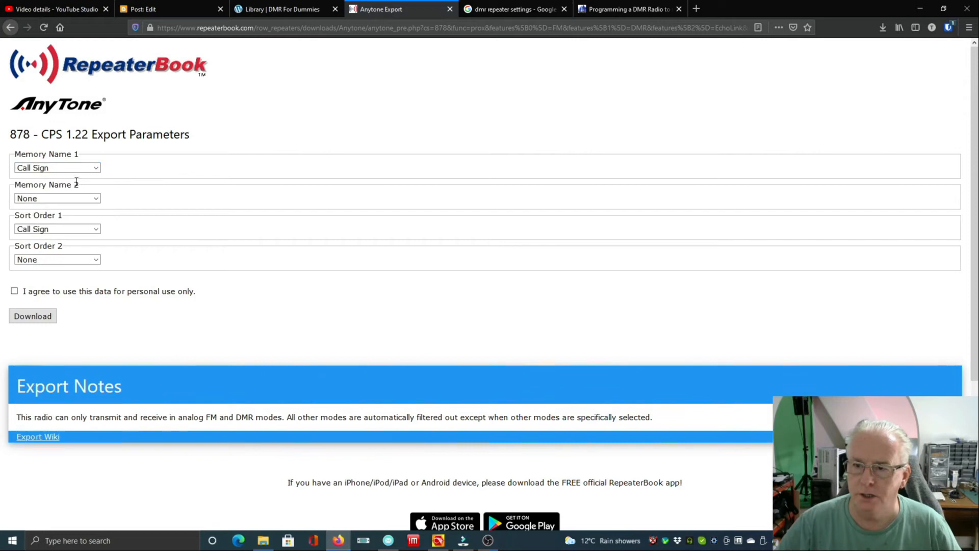
{"action": "left_click", "coordinate": [95, 199]}
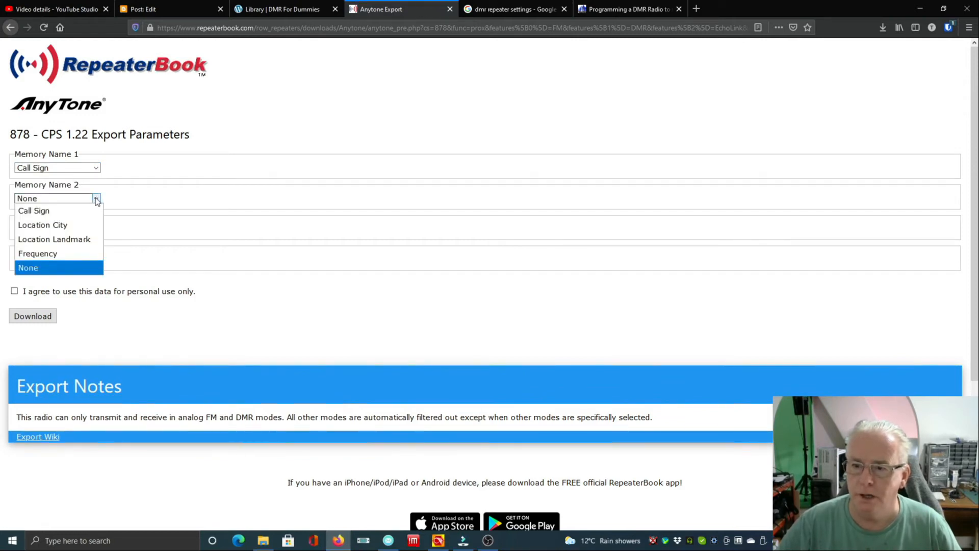
{"action": "left_click", "coordinate": [85, 231]}
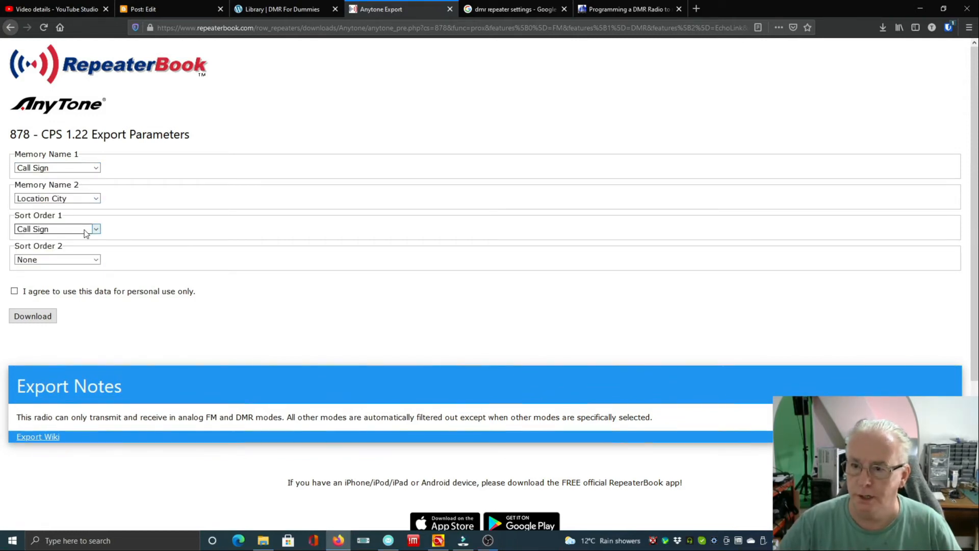
{"action": "left_click", "coordinate": [95, 229]}
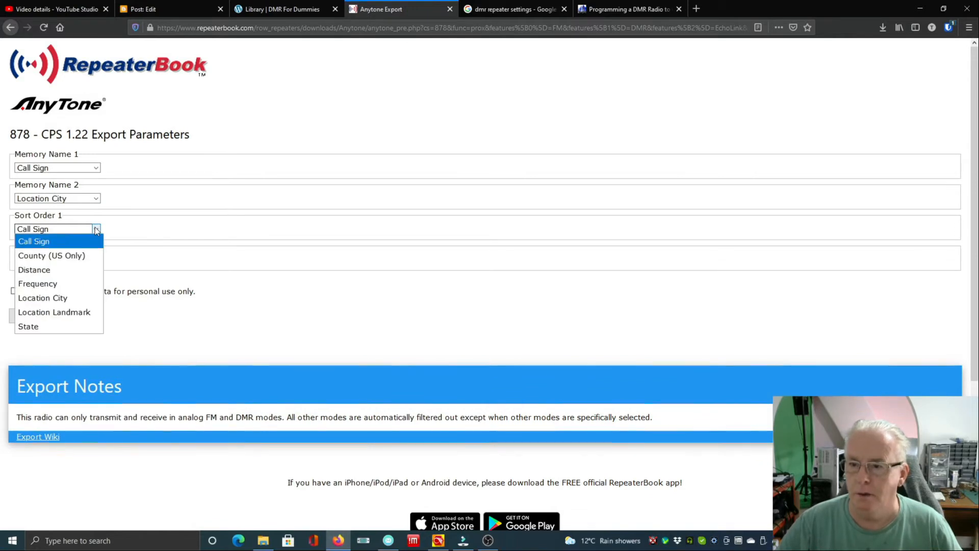
{"action": "left_click", "coordinate": [75, 270]}
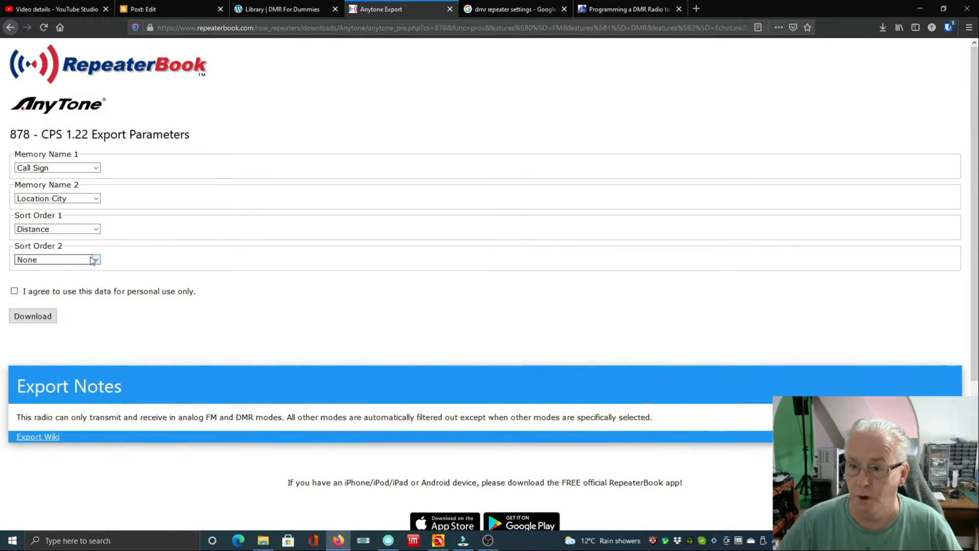
- Set Sort Order 1 to Frequency and Sort Order 2 to Distance, and download the export with the personal-use agreement accepted
{"action": "left_click", "coordinate": [95, 261]}
{"action": "left_click", "coordinate": [66, 312]}
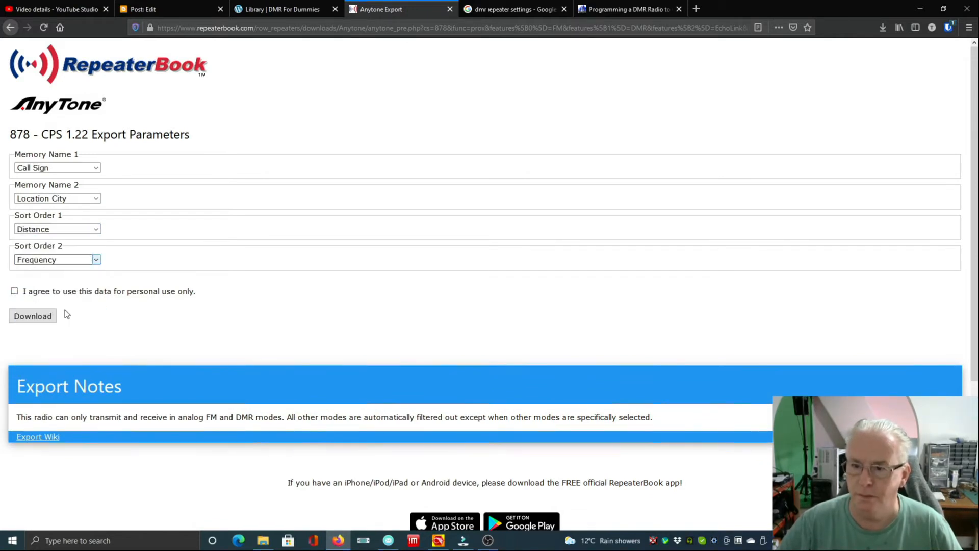
{"action": "left_click", "coordinate": [87, 230]}
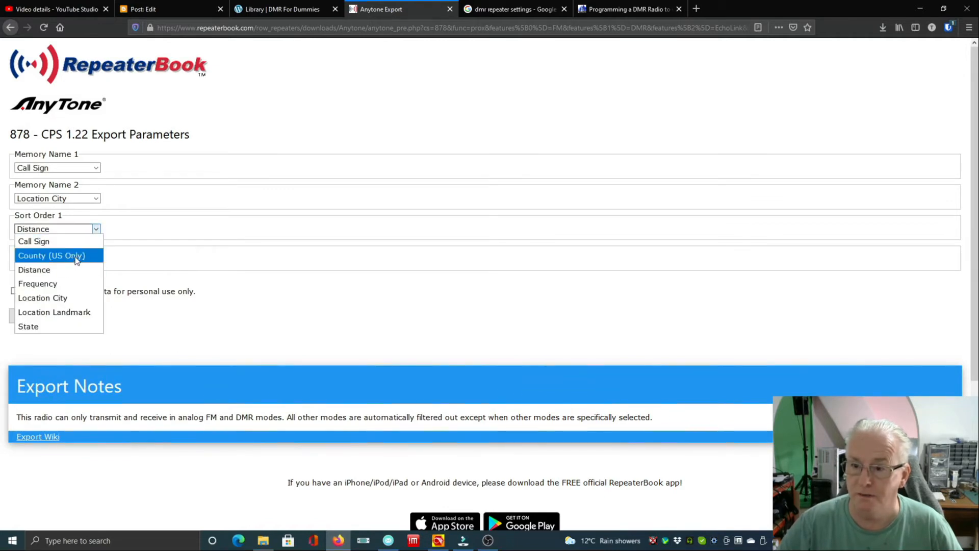
{"action": "left_click", "coordinate": [56, 284]}
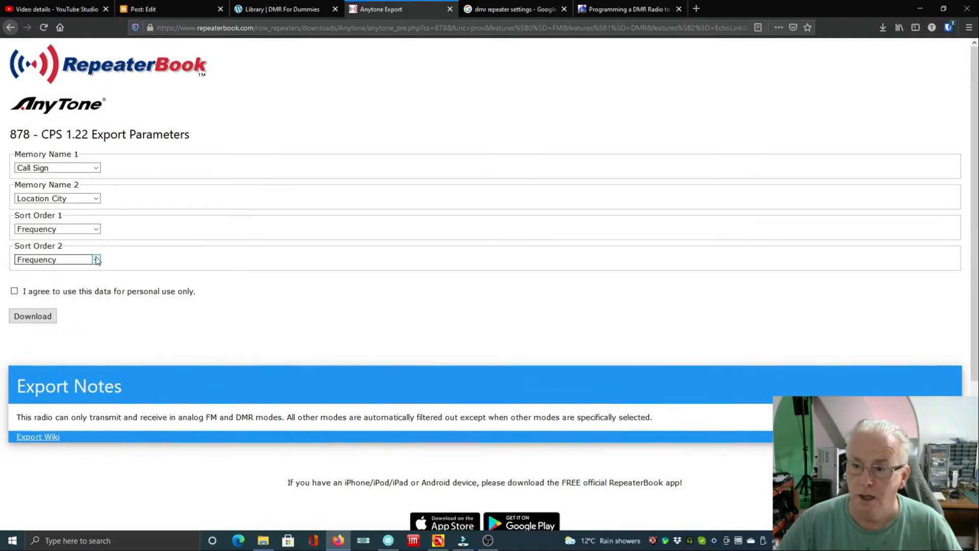
{"action": "left_click", "coordinate": [96, 260]}
{"action": "left_click", "coordinate": [53, 301]}
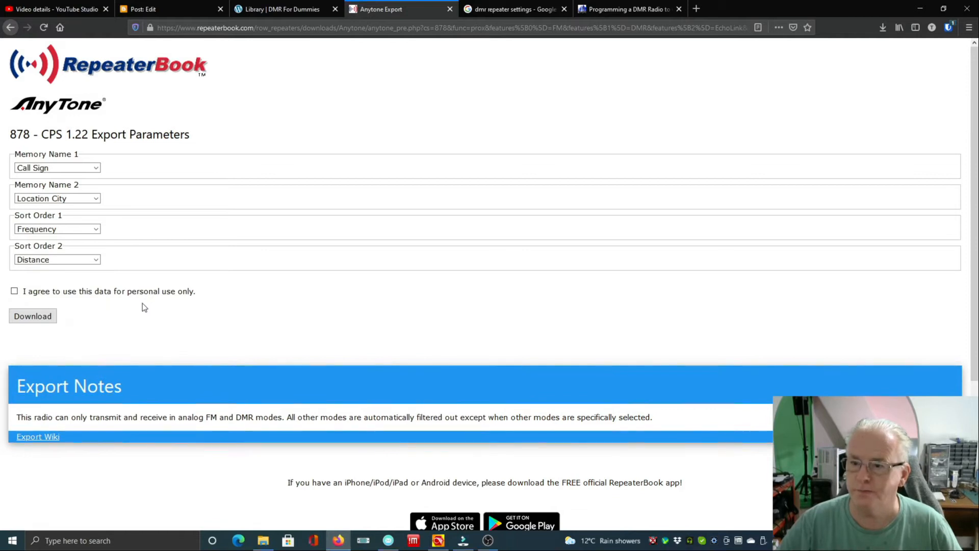
{"action": "left_click", "coordinate": [14, 291]}
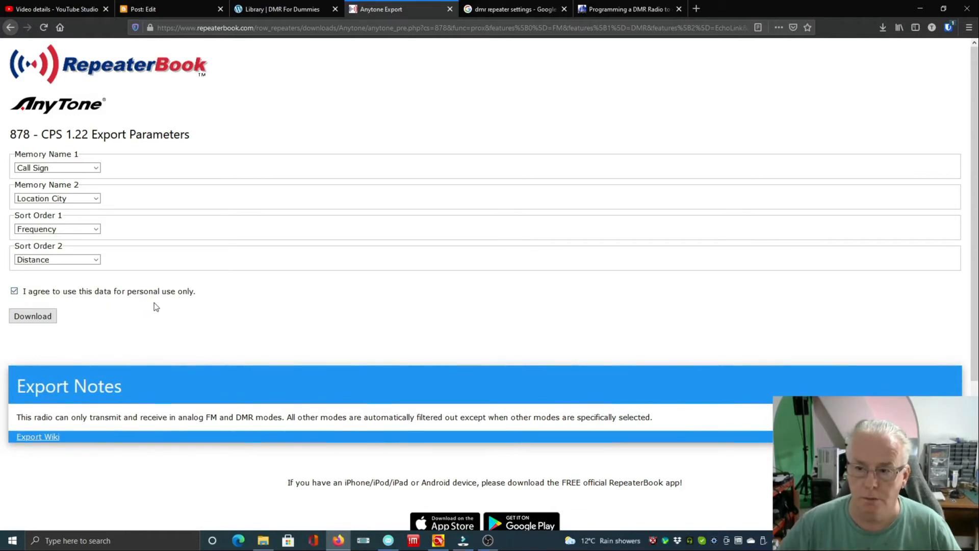
{"action": "left_click", "coordinate": [42, 319]}
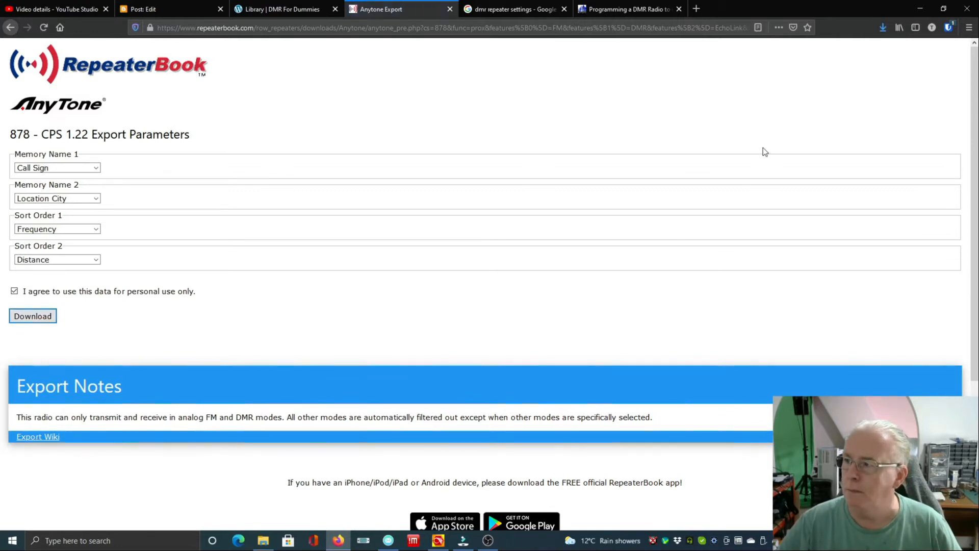
- Open the downloaded RB_878_(2).csv in LibreOffice Calc with the default text import settings and view it full screen
{"action": "left_click", "coordinate": [882, 29]}
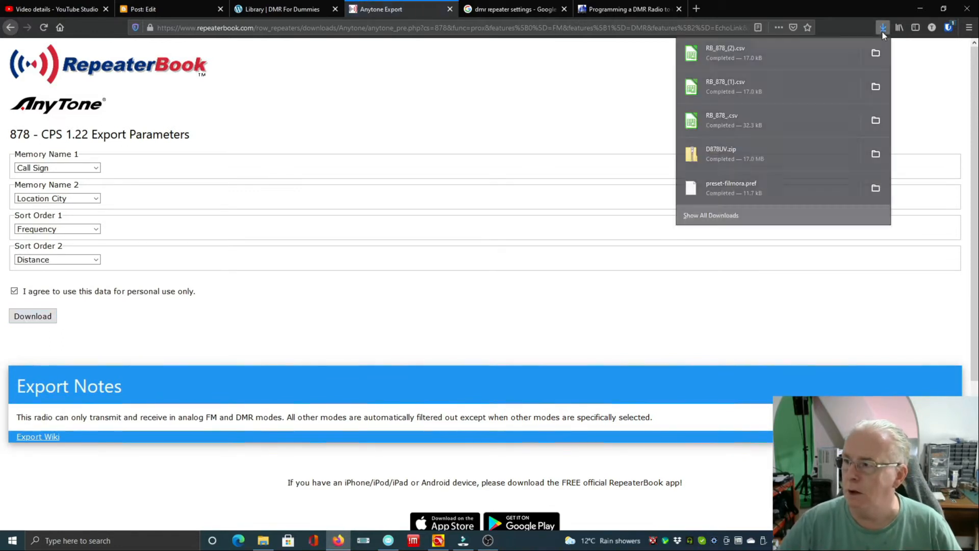
{"action": "left_click", "coordinate": [791, 57]}
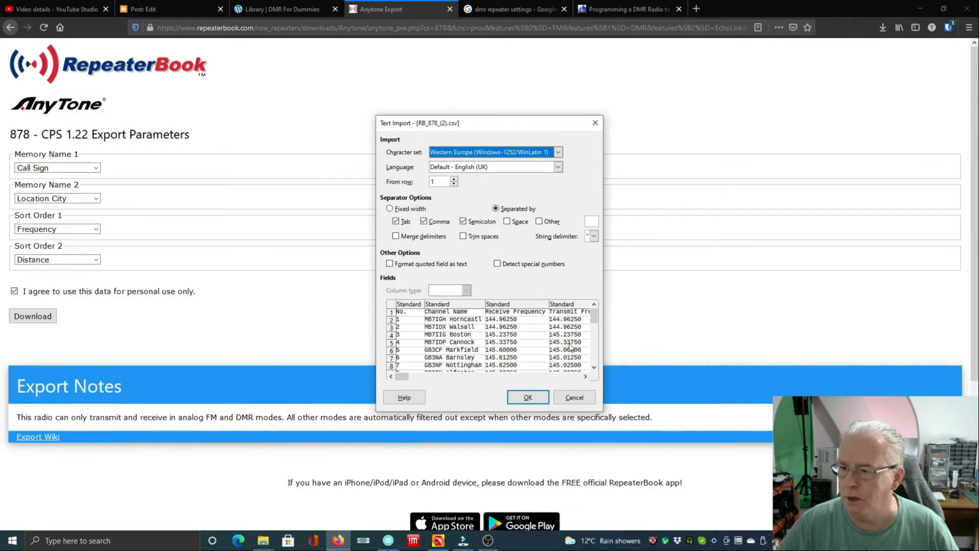
{"action": "left_click_drag", "start_coordinate": [594, 323], "coordinate": [595, 388]}
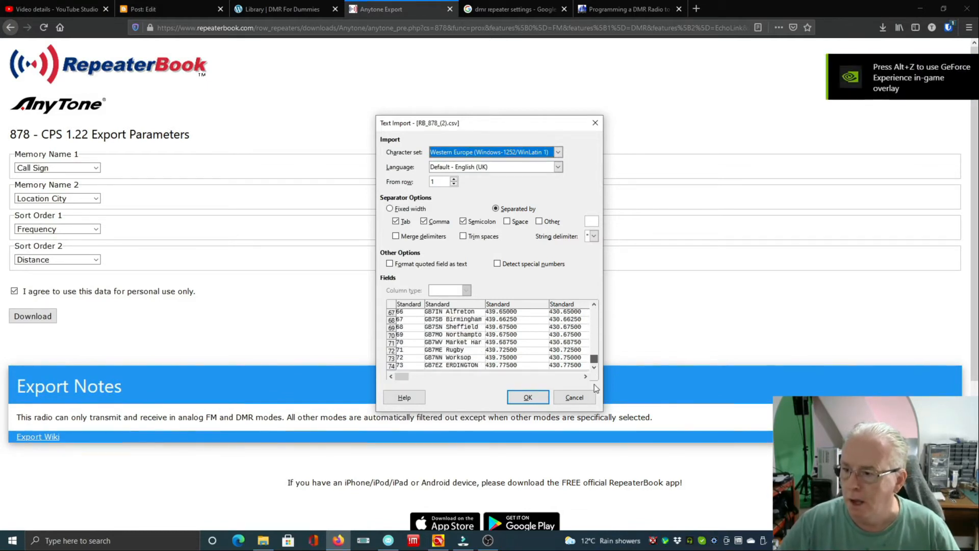
{"action": "left_click", "coordinate": [534, 397]}
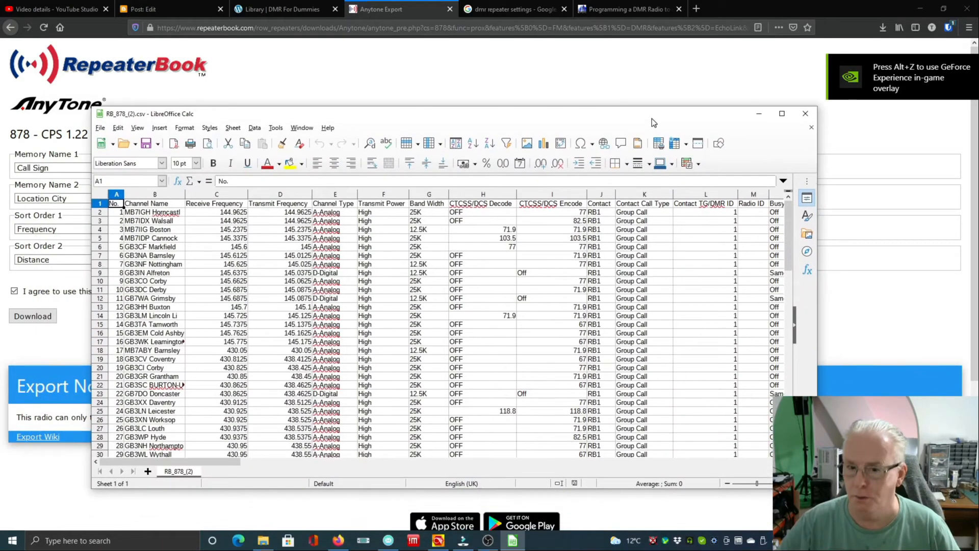
{"action": "left_click", "coordinate": [782, 112]}
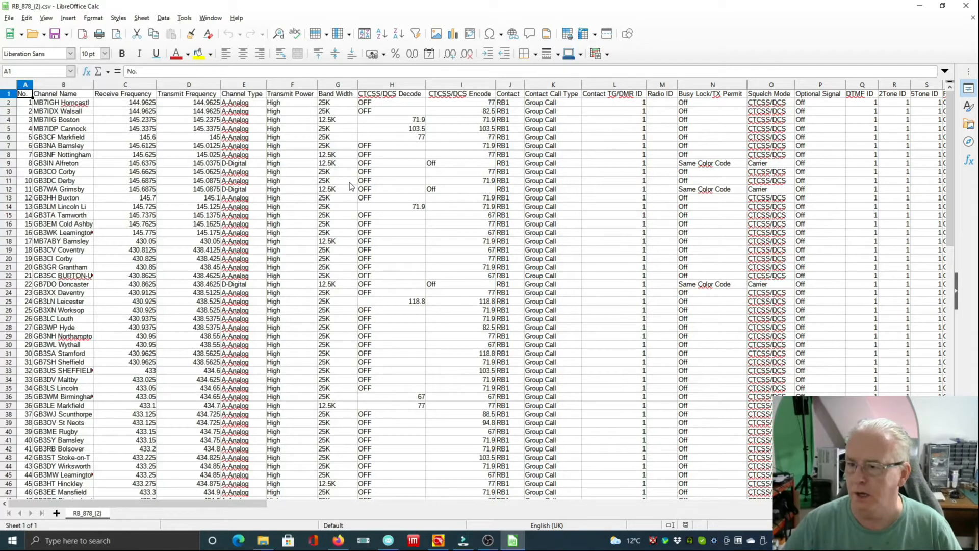
- Examine the channel file's transmit power, CTCSS/DCS decode and encode, and last columns up to R5ToneEot, and close the file
{"action": "left_click", "coordinate": [287, 103]}
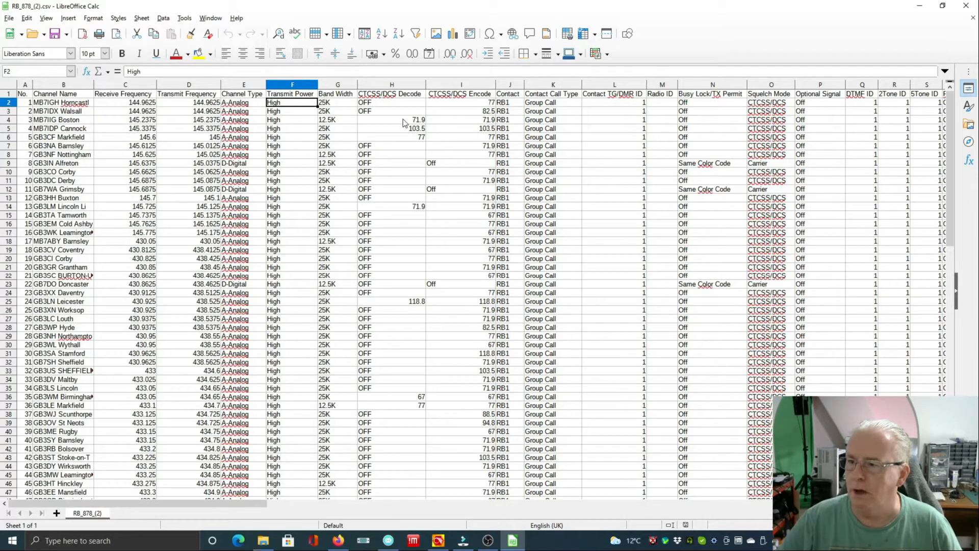
{"action": "left_click", "coordinate": [406, 102]}
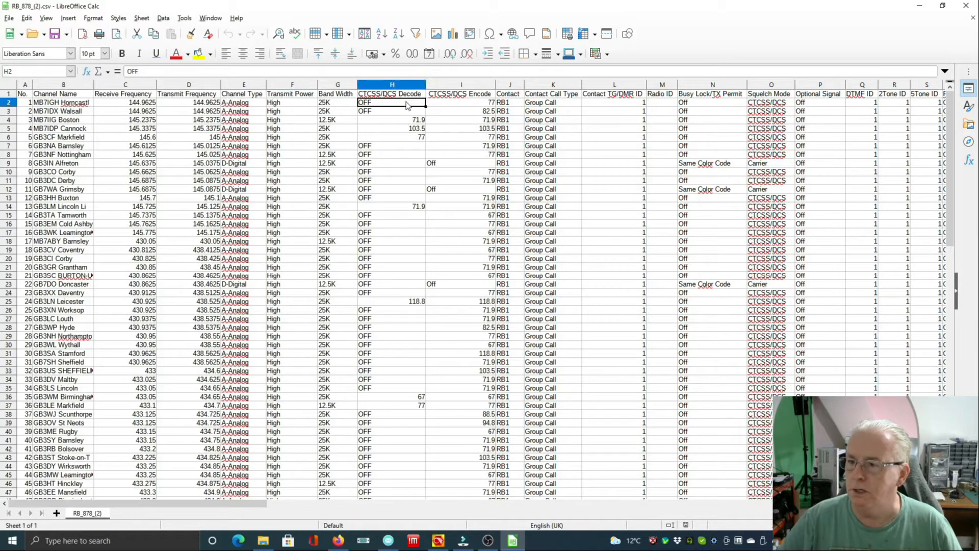
{"action": "left_click", "coordinate": [474, 110]}
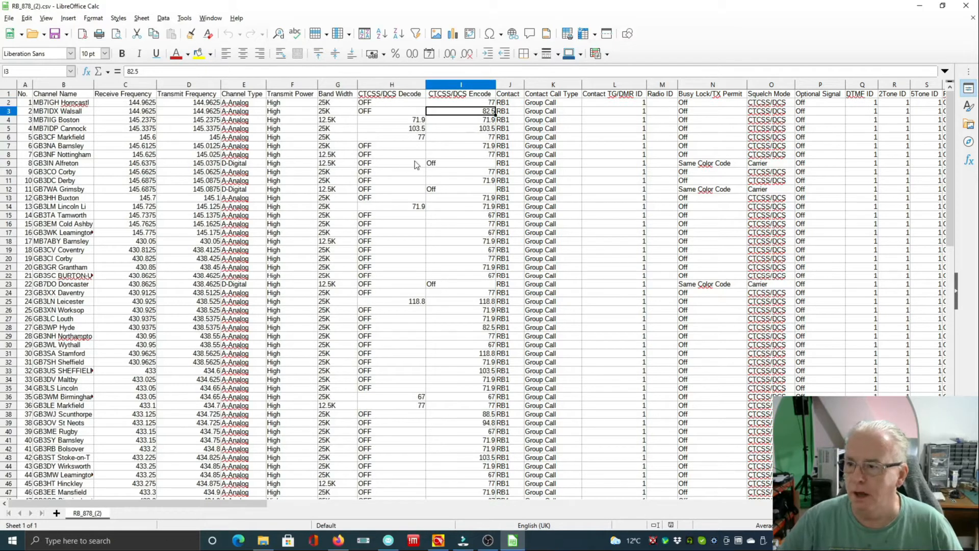
{"action": "left_click", "coordinate": [397, 155]}
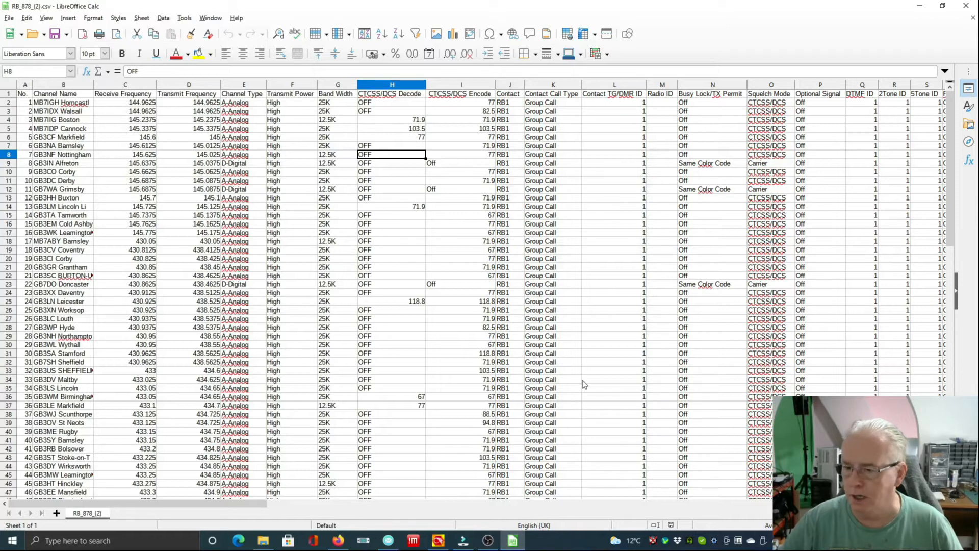
{"action": "left_click_drag", "start_coordinate": [203, 504], "coordinate": [763, 529]}
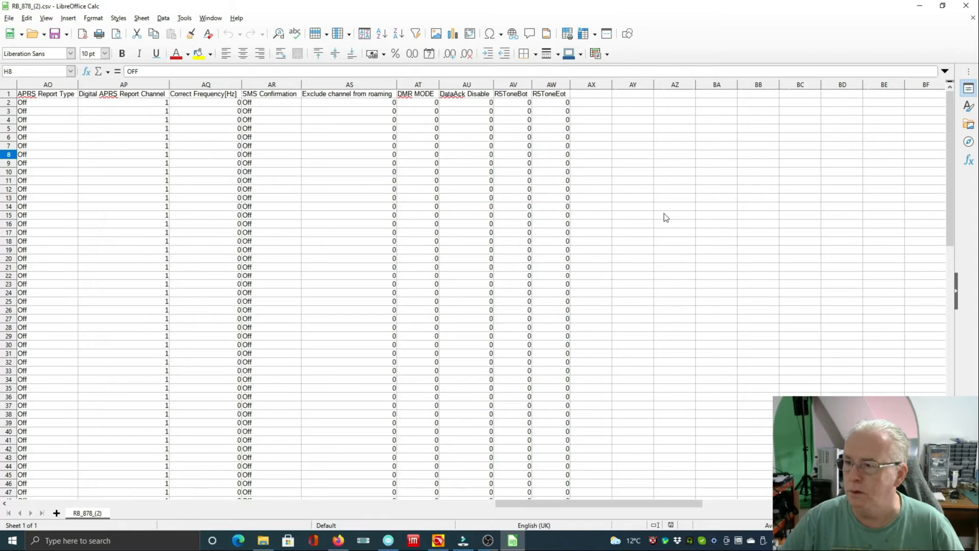
{"action": "left_click", "coordinate": [553, 95]}
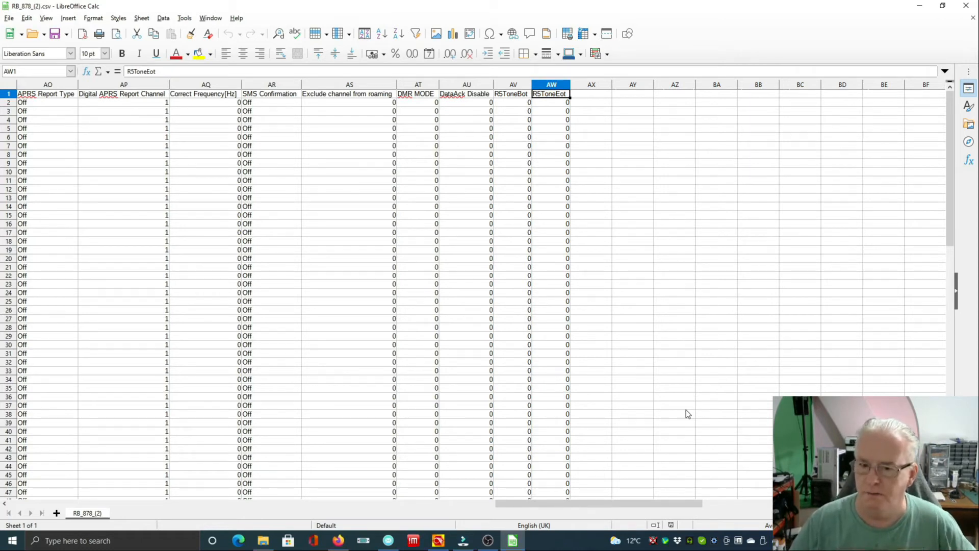
{"action": "key", "text": "ctrl+Home"}
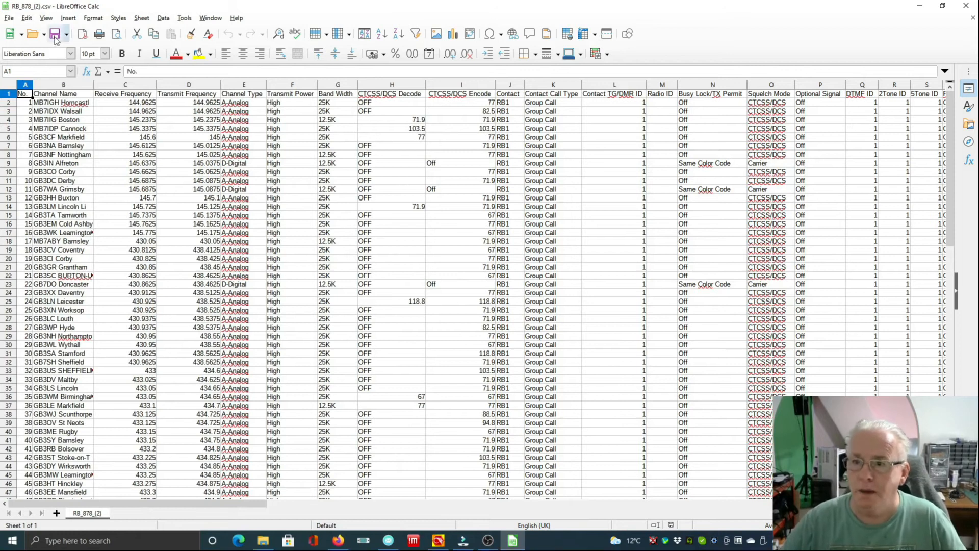
{"action": "left_click", "coordinate": [966, 6]}
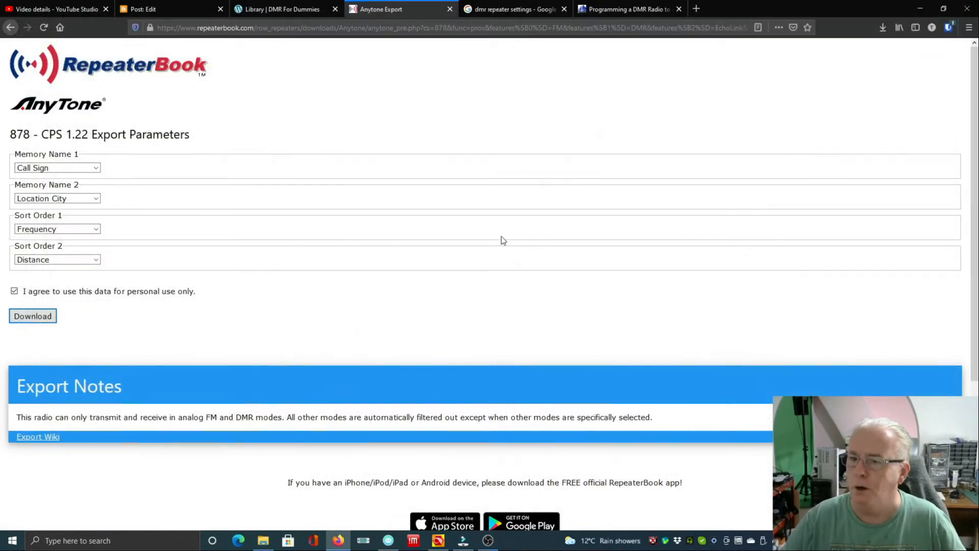
- Keep Memory Name 1 as Call Sign, set Sort Order 1 to Distance and Sort Order 2 to Frequency, and download the export again
{"action": "left_click", "coordinate": [81, 168]}
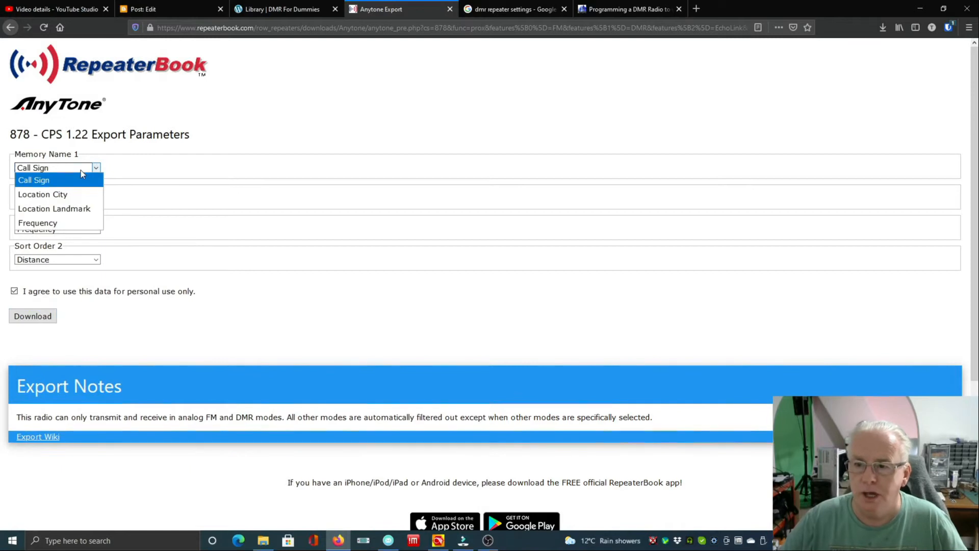
{"action": "left_click", "coordinate": [255, 317]}
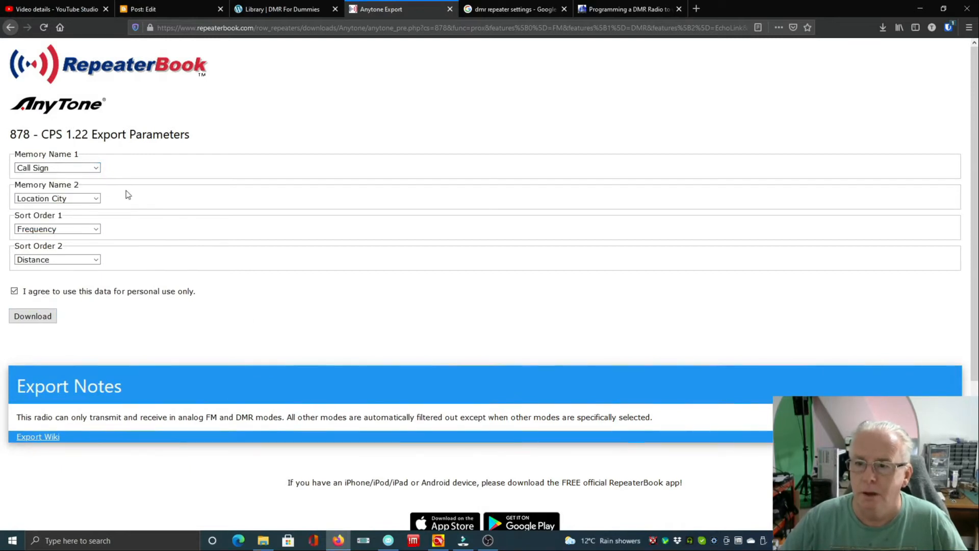
{"action": "left_click", "coordinate": [65, 231]}
{"action": "left_click", "coordinate": [82, 267]}
{"action": "left_click", "coordinate": [83, 264]}
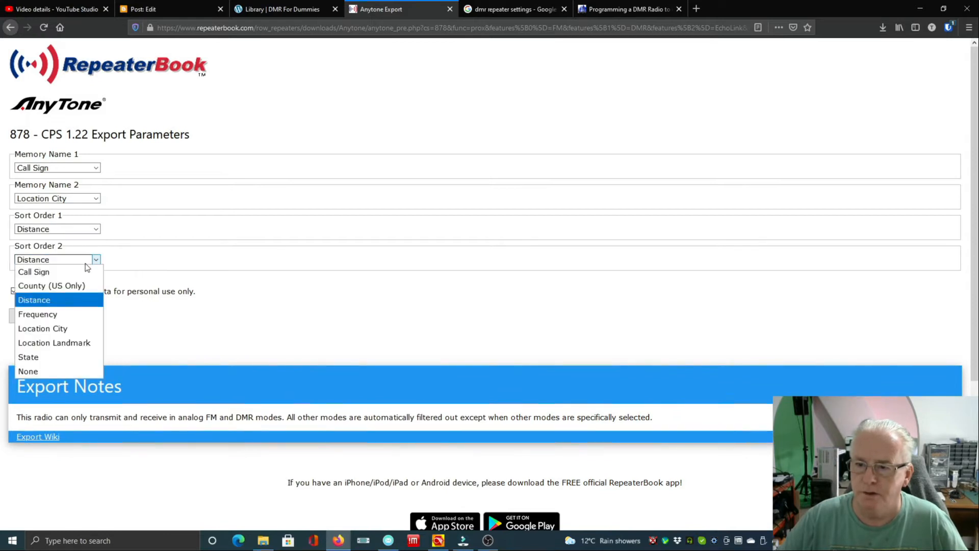
{"action": "left_click", "coordinate": [59, 309]}
{"action": "left_click", "coordinate": [44, 317]}
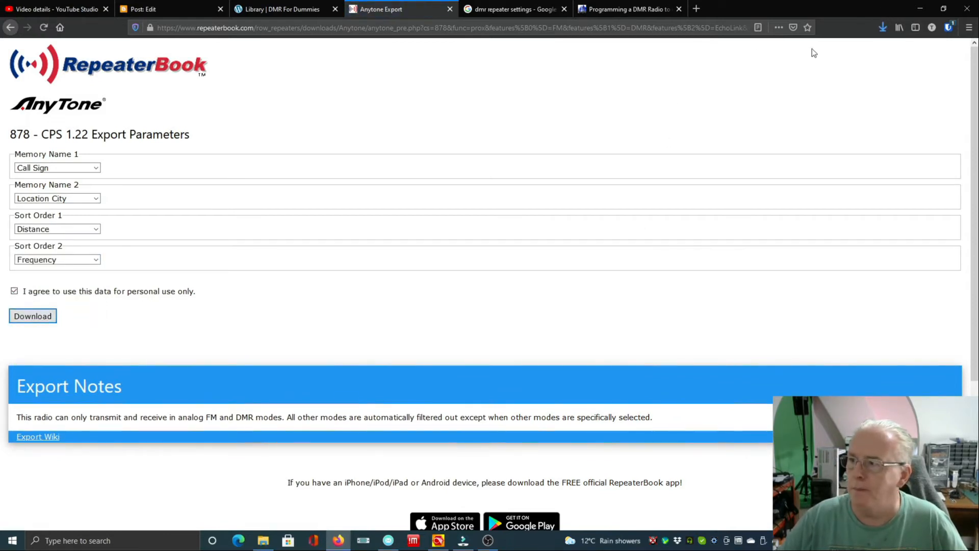
- Open RB_878_(3).csv in LibreOffice Calc with the default import settings, review its repeater rows to the end, and close it
{"action": "left_click", "coordinate": [881, 25]}
{"action": "left_click", "coordinate": [754, 65]}
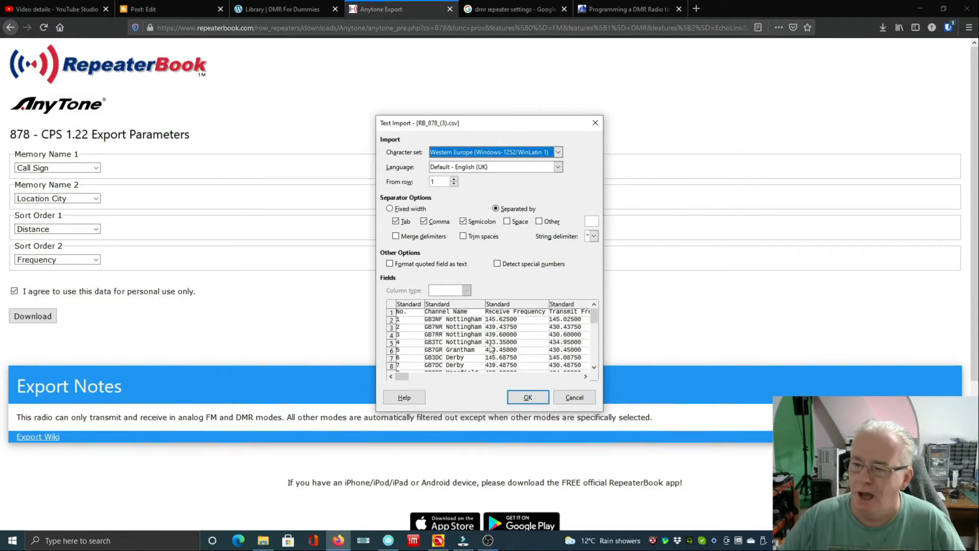
{"action": "left_click", "coordinate": [531, 396]}
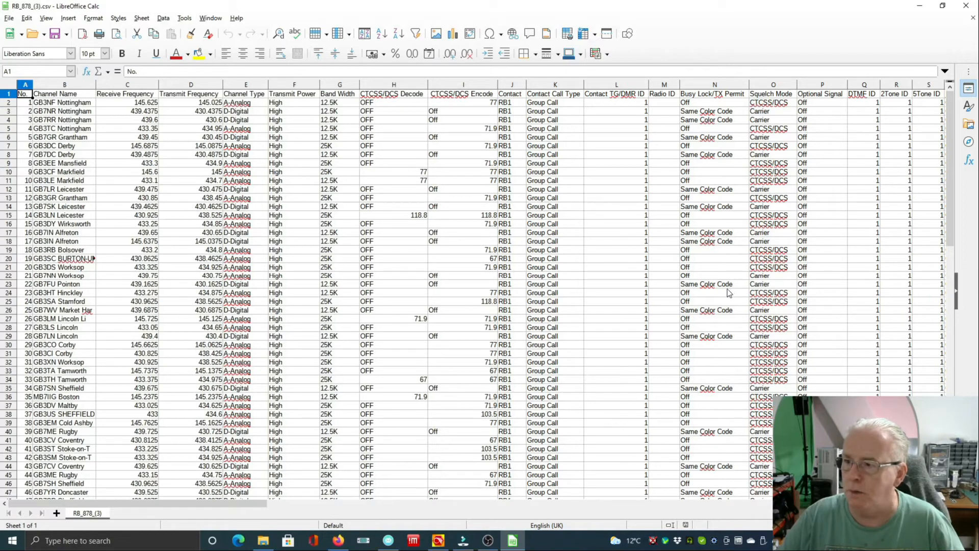
{"action": "scroll", "coordinate": [726, 294], "scroll_direction": "down", "scroll_amount": 13}
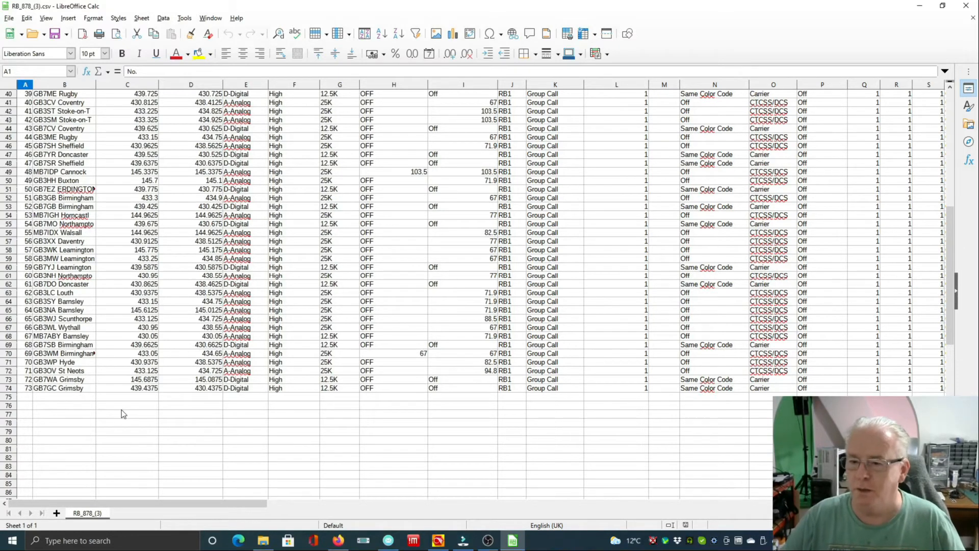
{"action": "scroll", "coordinate": [123, 409], "scroll_direction": "up", "scroll_amount": 13}
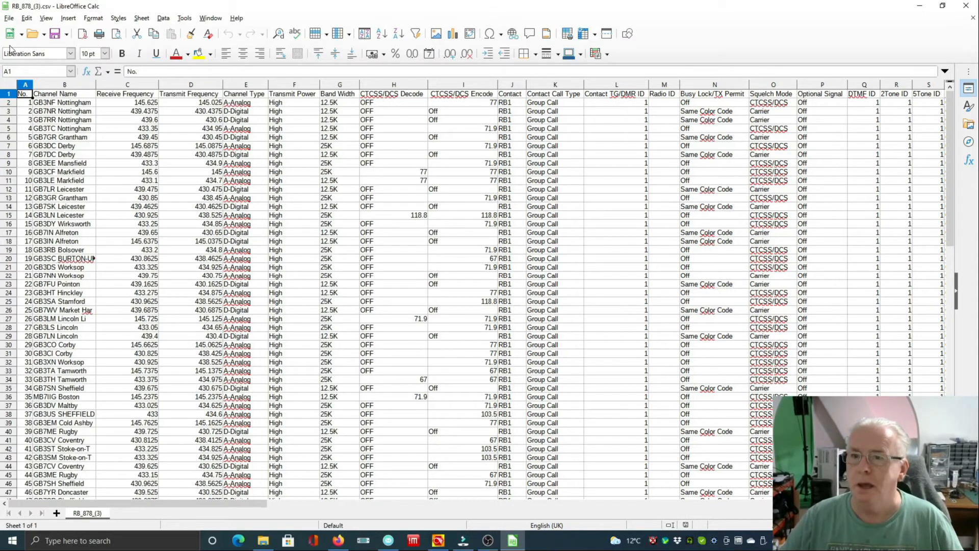
{"action": "left_click", "coordinate": [970, 7]}
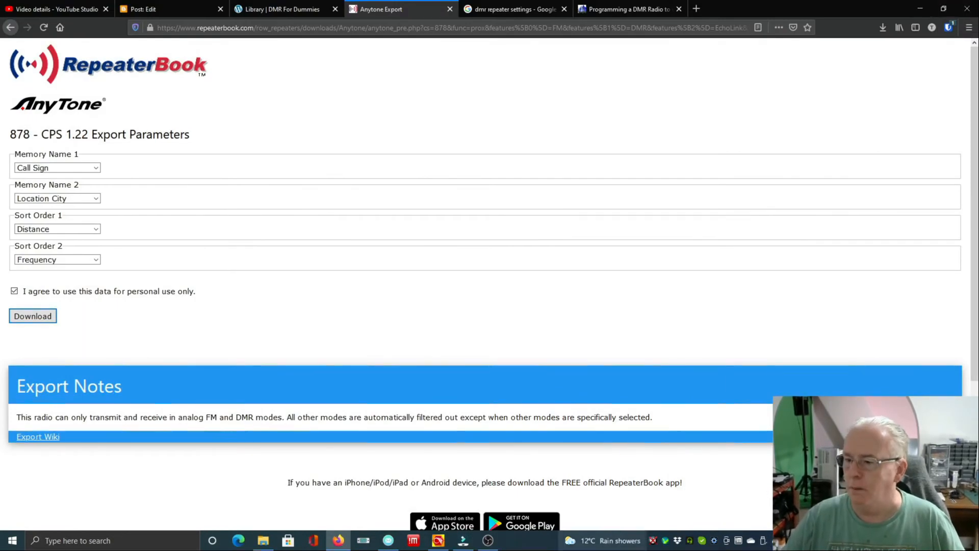
- Switch to the D878UVII programming software and inspect the GB3NF-Nottingham channel's settings, leaving them unedited
{"action": "left_click", "coordinate": [438, 541]}
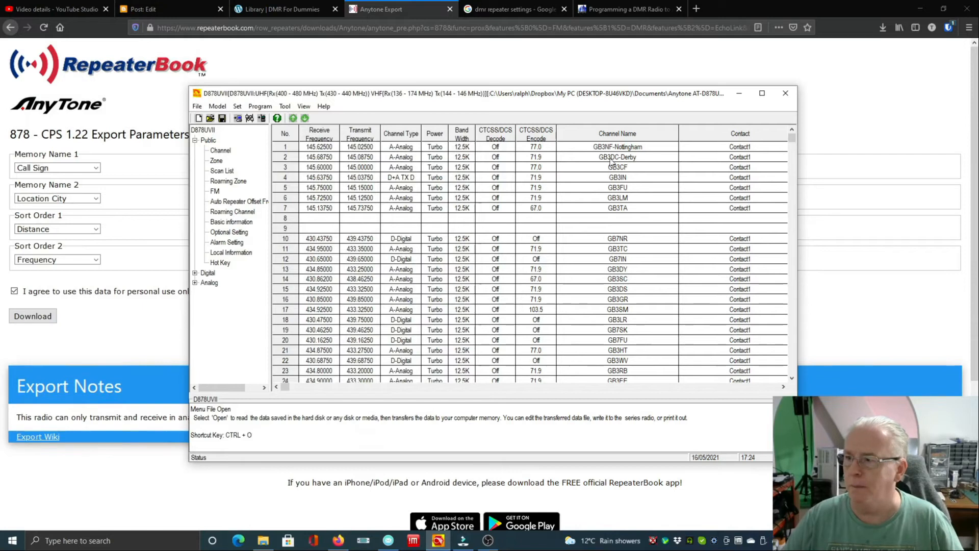
{"action": "left_click", "coordinate": [768, 92]}
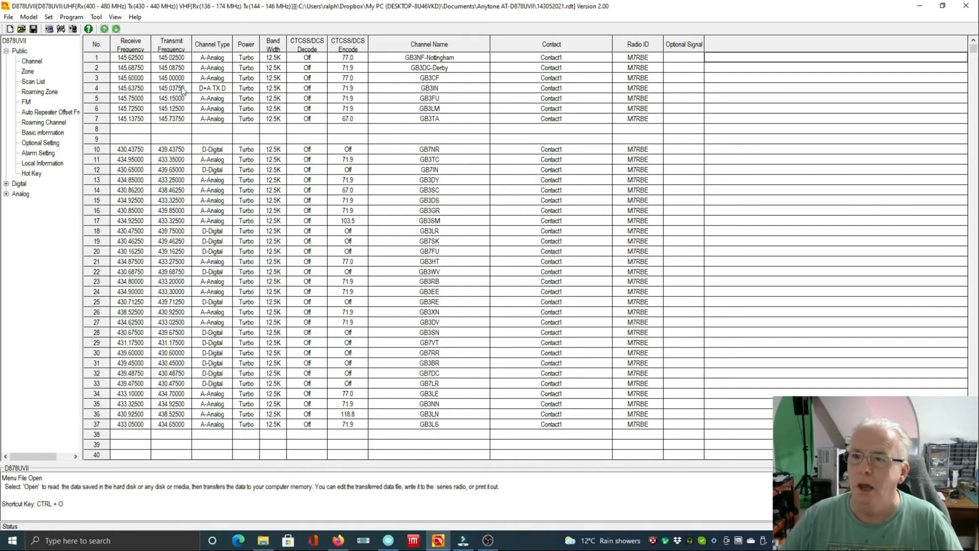
{"action": "double_click", "coordinate": [181, 57]}
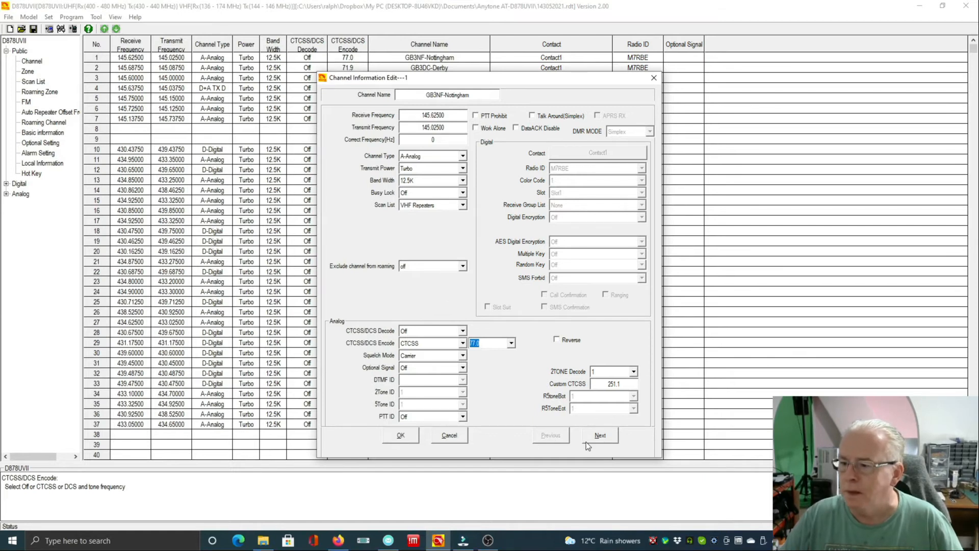
{"action": "left_click", "coordinate": [441, 435]}
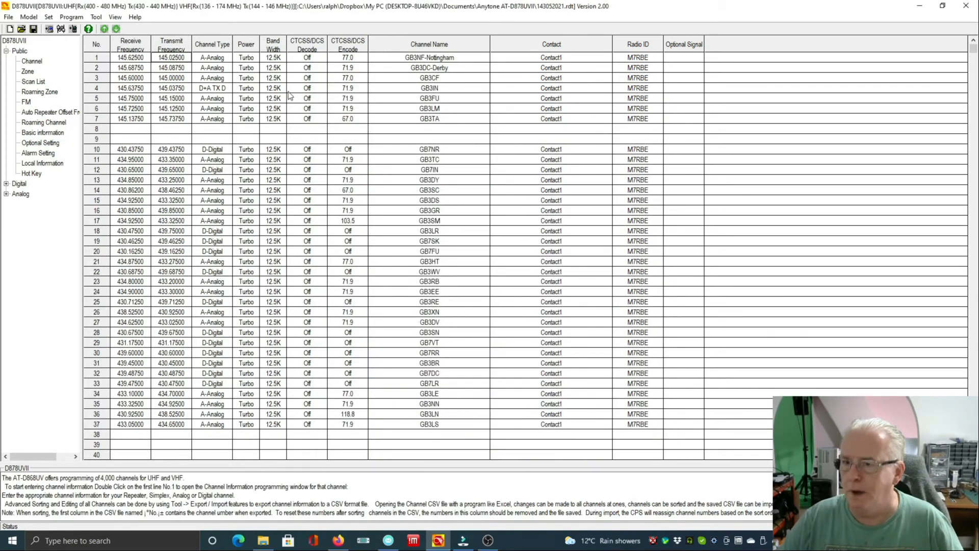
- Import RB_878_(3).csv from the Downloads folder as the Channel data and acknowledge the completed import
{"action": "left_click", "coordinate": [96, 17]}
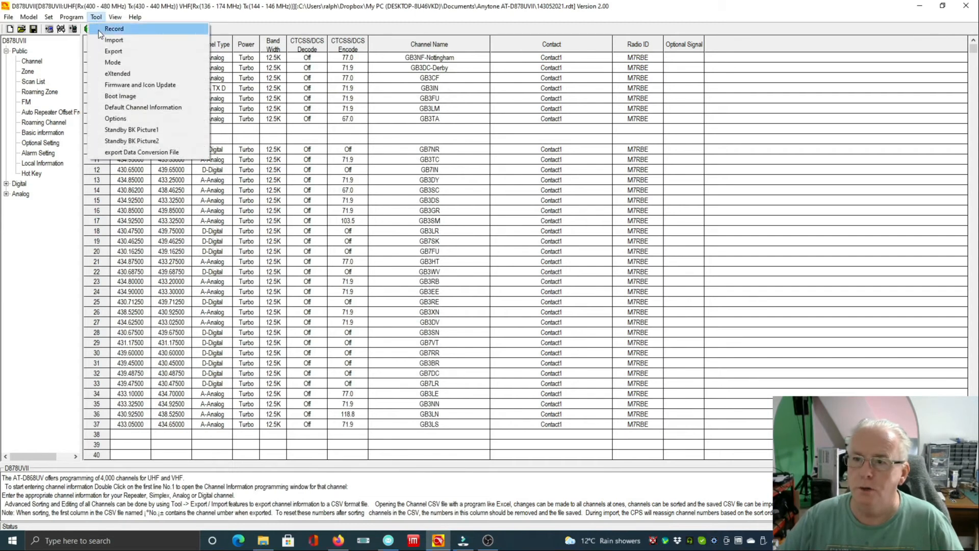
{"action": "left_click", "coordinate": [115, 42]}
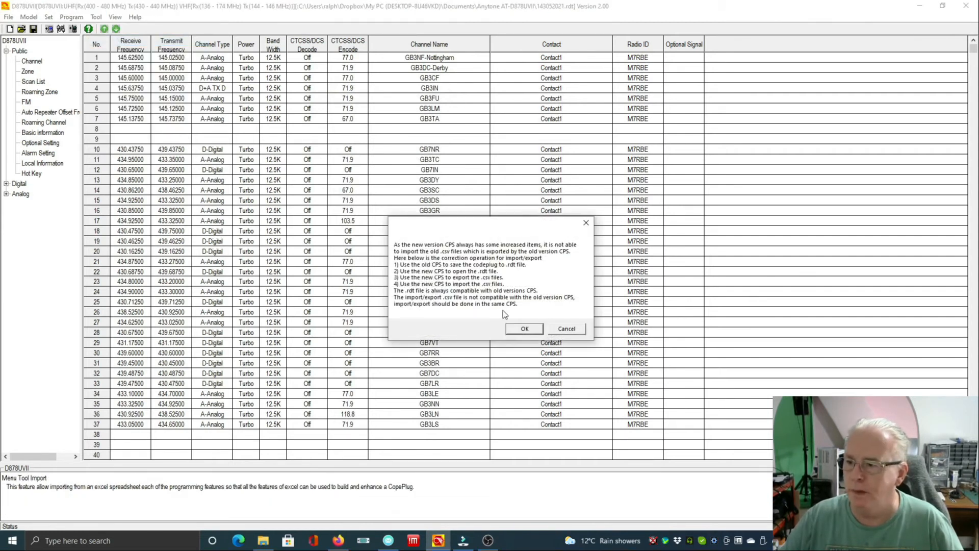
{"action": "left_click", "coordinate": [514, 329]}
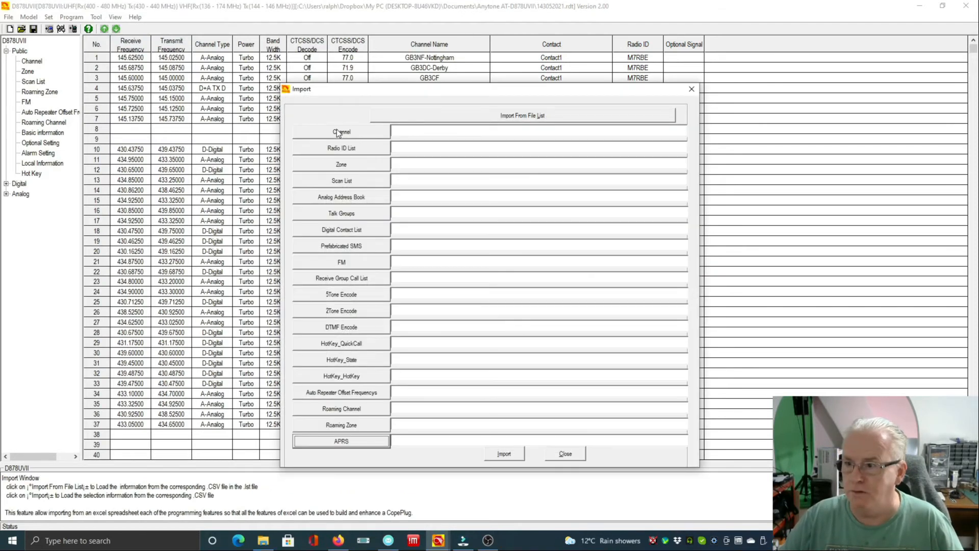
{"action": "left_click", "coordinate": [337, 132]}
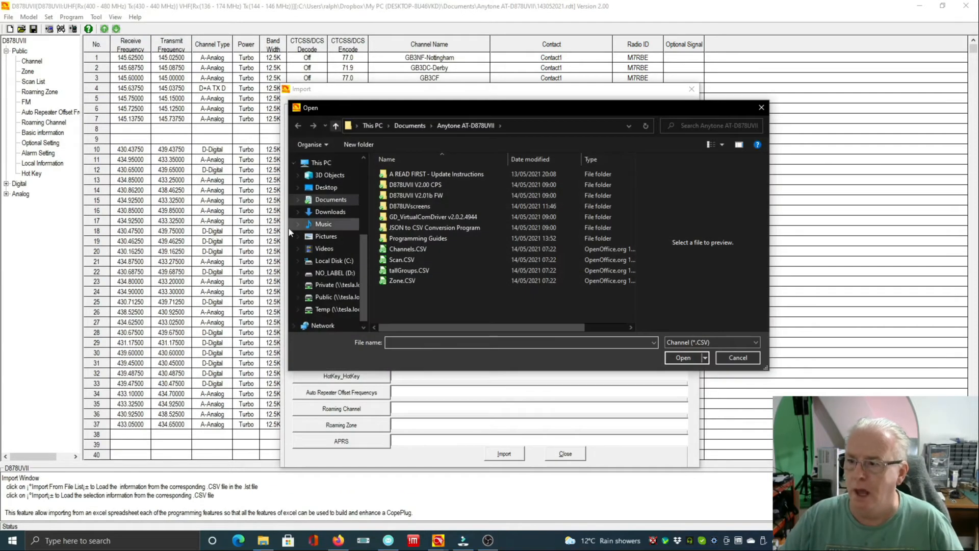
{"action": "left_click", "coordinate": [337, 213]}
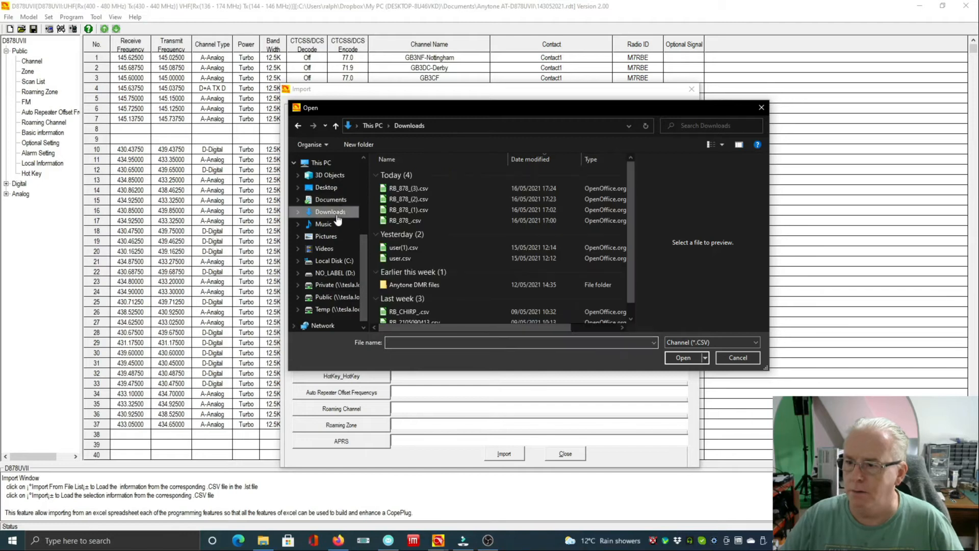
{"action": "left_click", "coordinate": [433, 188]}
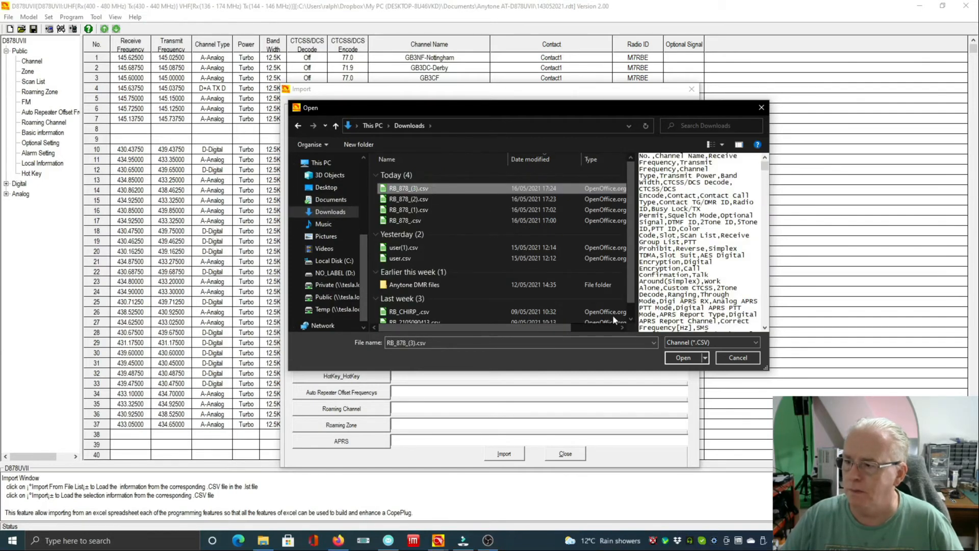
{"action": "left_click", "coordinate": [692, 363]}
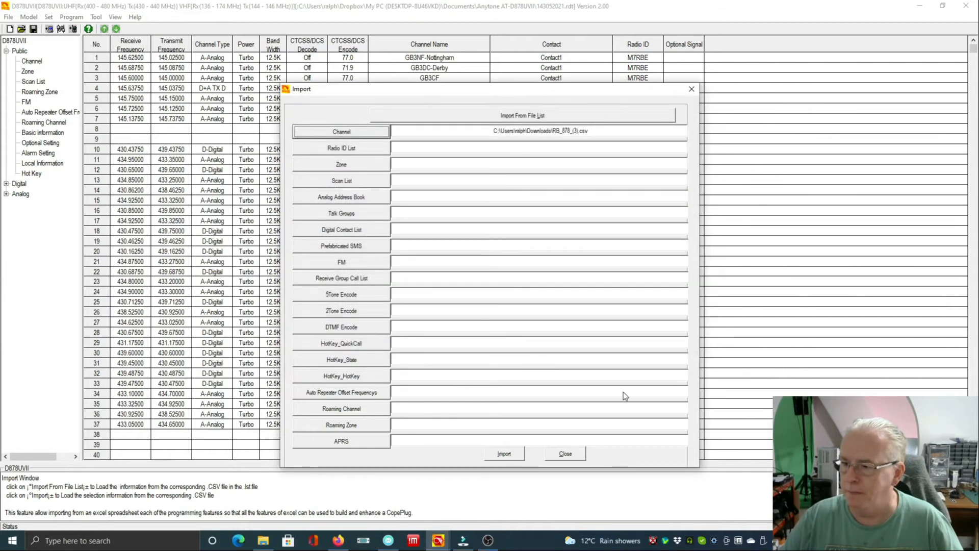
{"action": "left_click", "coordinate": [505, 455]}
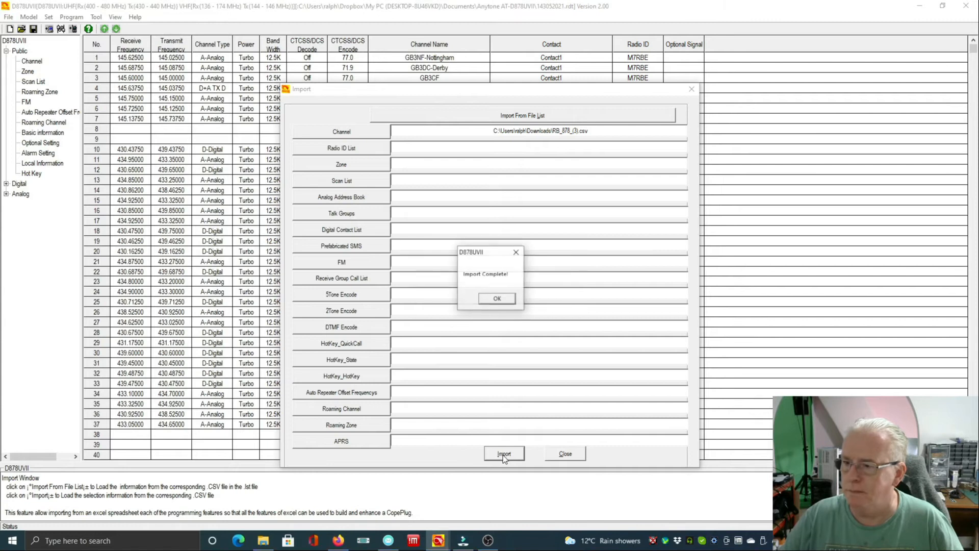
{"action": "left_click", "coordinate": [497, 298]}
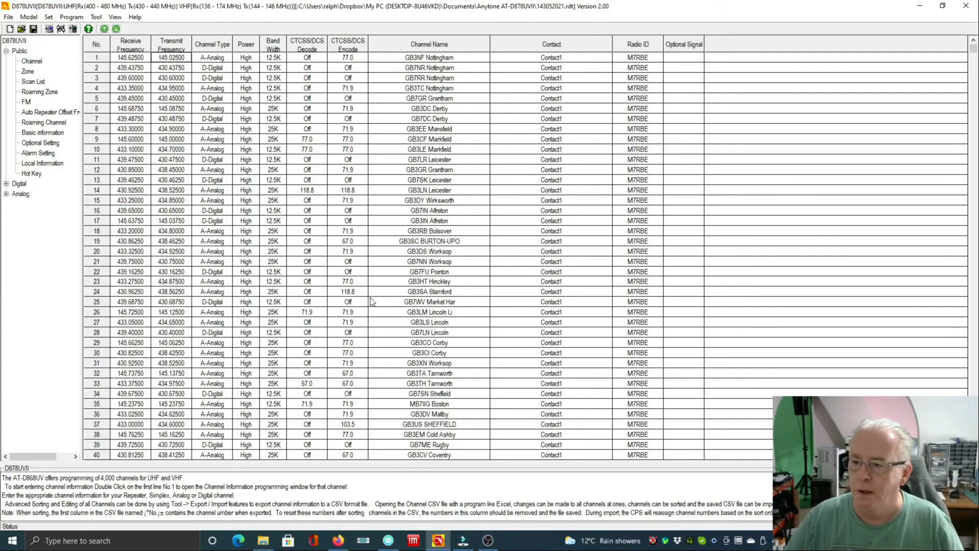
- Shorten the name of channel 26, GB3LM Lincoln Li, to GB3LM Lincoln and save the channel edit
{"action": "double_click", "coordinate": [458, 313]}
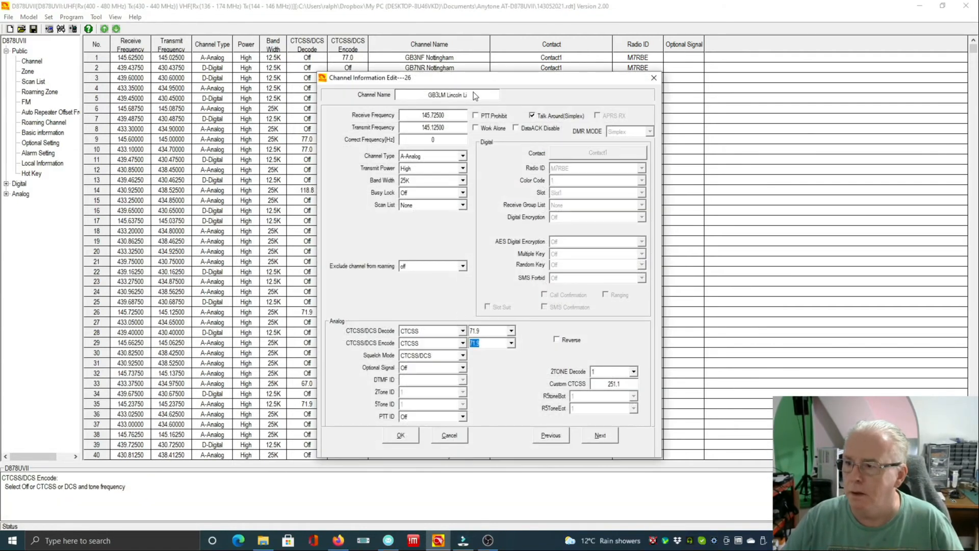
{"action": "left_click", "coordinate": [478, 95]}
{"action": "key", "text": "BackSpace"}
{"action": "key", "text": "BackSpace"}
{"action": "key", "text": "BackSpace"}
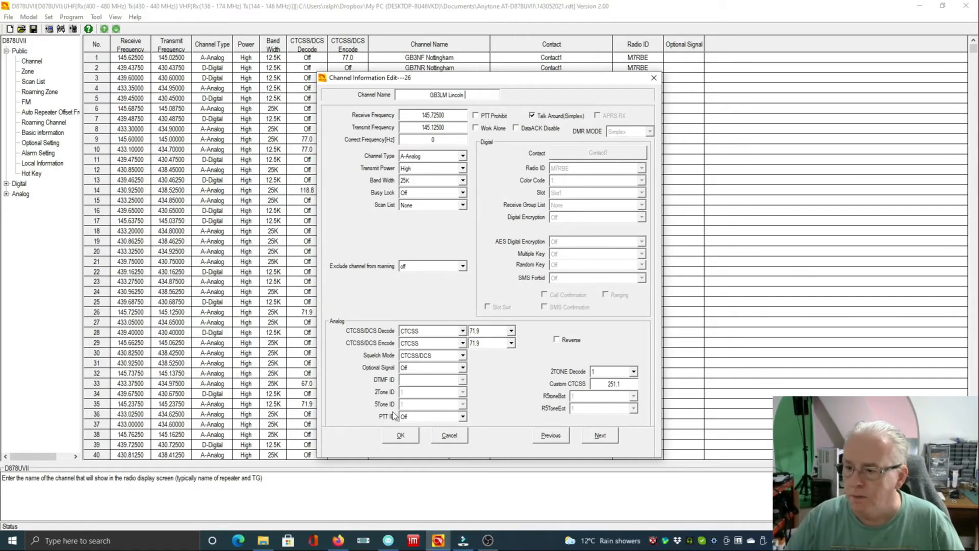
{"action": "left_click", "coordinate": [399, 435]}
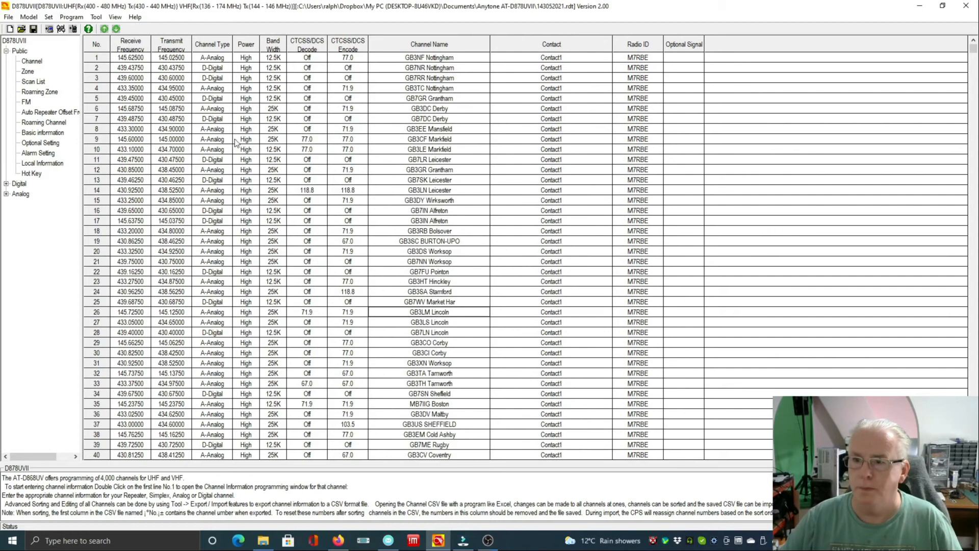
- Save the codeplug under the new file name 16052021.rdt in the Anytone AT-D878UVII folder
{"action": "left_click", "coordinate": [8, 17]}
{"action": "left_click", "coordinate": [47, 64]}
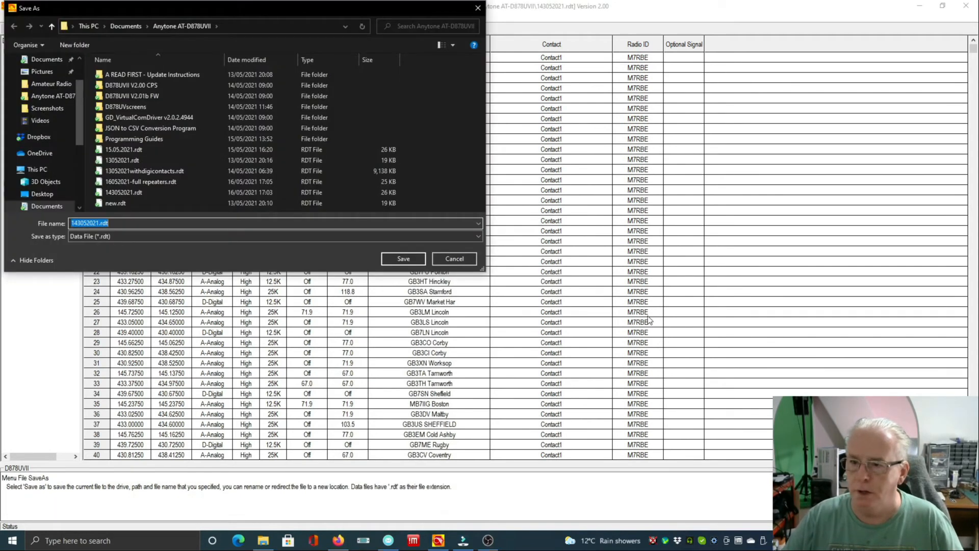
{"action": "key", "text": "Left"}
{"action": "key", "text": "Delete"}
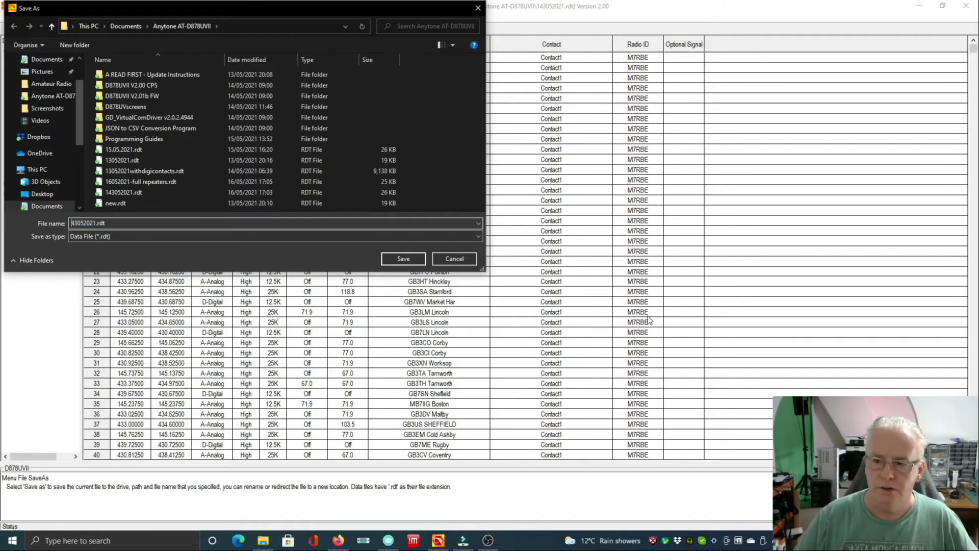
{"action": "key", "text": "Delete"}
{"action": "key", "text": "Delete"}
{"action": "type", "text": "16"}
{"action": "key", "text": "Return"}
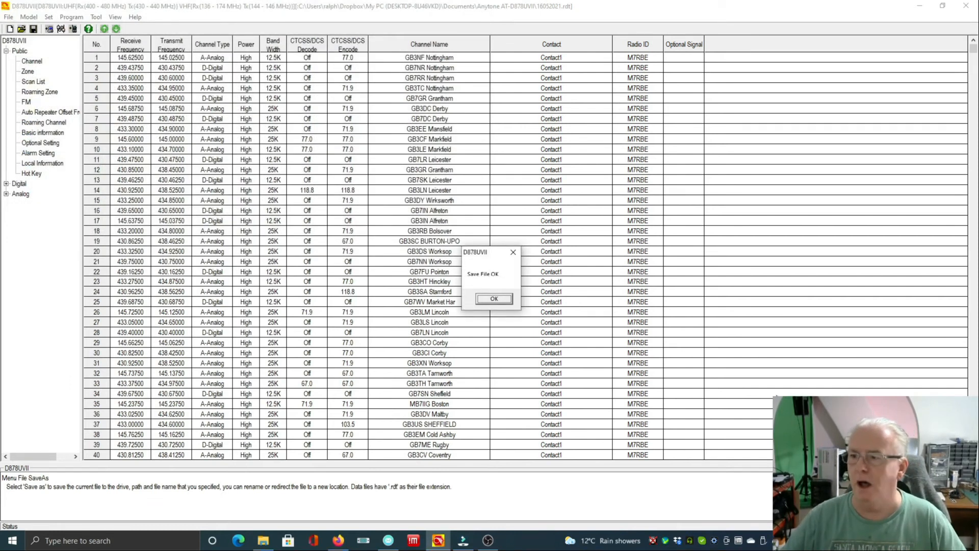
{"action": "left_click", "coordinate": [502, 297]}
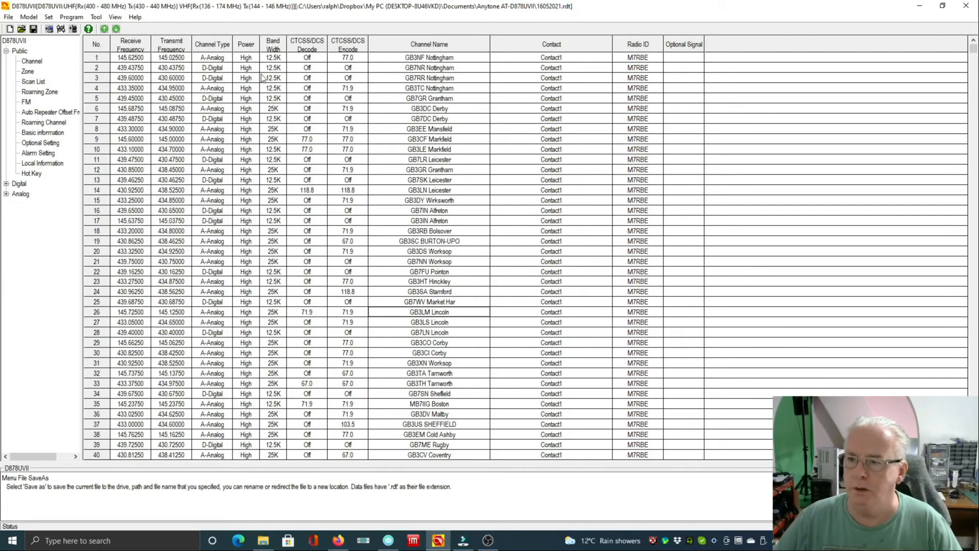
- Check which scan lists can be chosen for channel 1, GB3NF Nottingham, and leave the channel unedited
{"action": "double_click", "coordinate": [178, 58]}
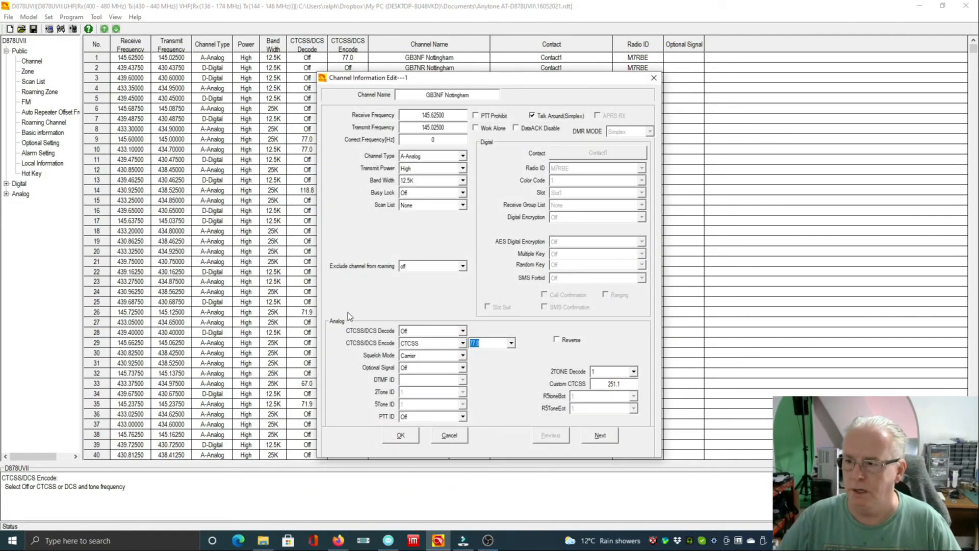
{"action": "left_click", "coordinate": [462, 205]}
{"action": "left_click", "coordinate": [464, 205]}
{"action": "left_click", "coordinate": [464, 205]}
{"action": "left_click", "coordinate": [464, 206]}
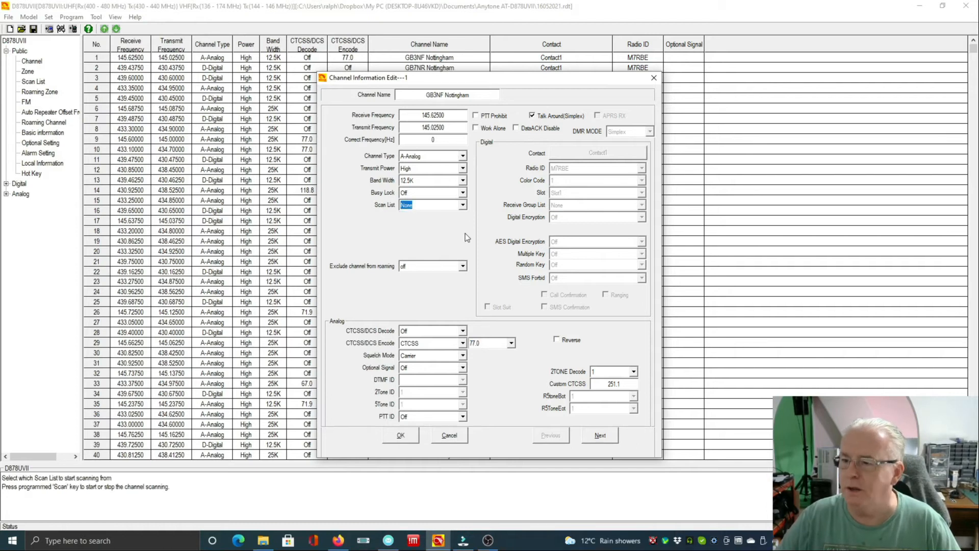
{"action": "left_click", "coordinate": [443, 434]}
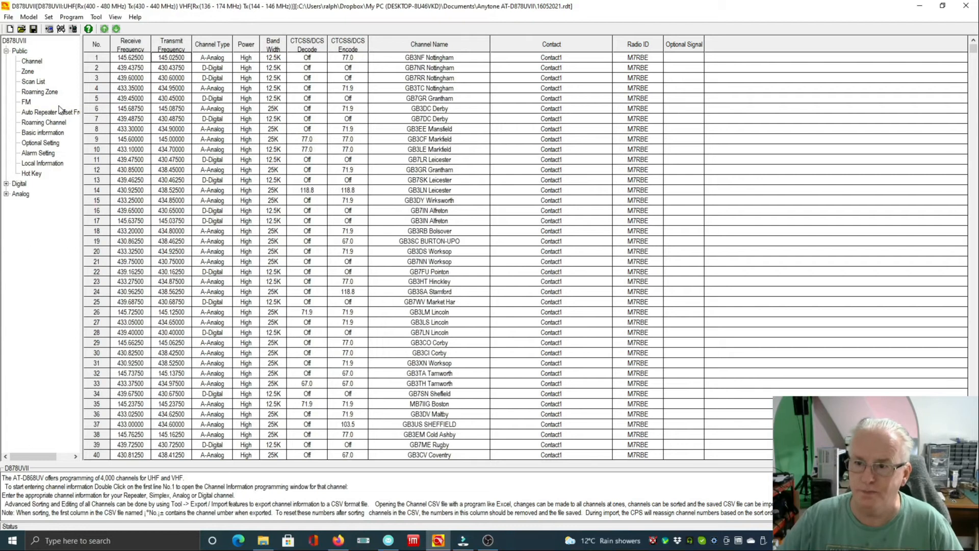
- Create a scan list named VHF Repeaters in the first row with GB3NF Nottingham as its member
{"action": "left_click", "coordinate": [39, 83]}
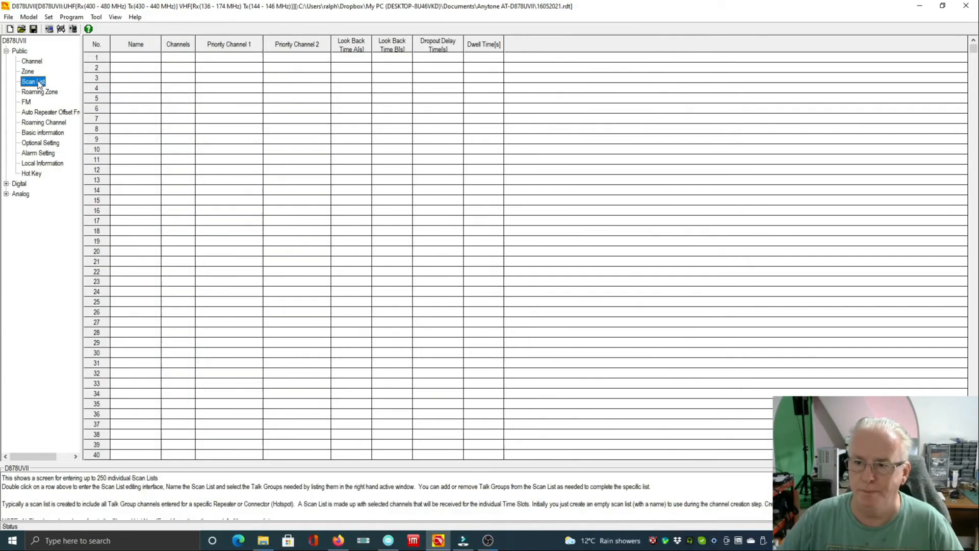
{"action": "double_click", "coordinate": [149, 58]}
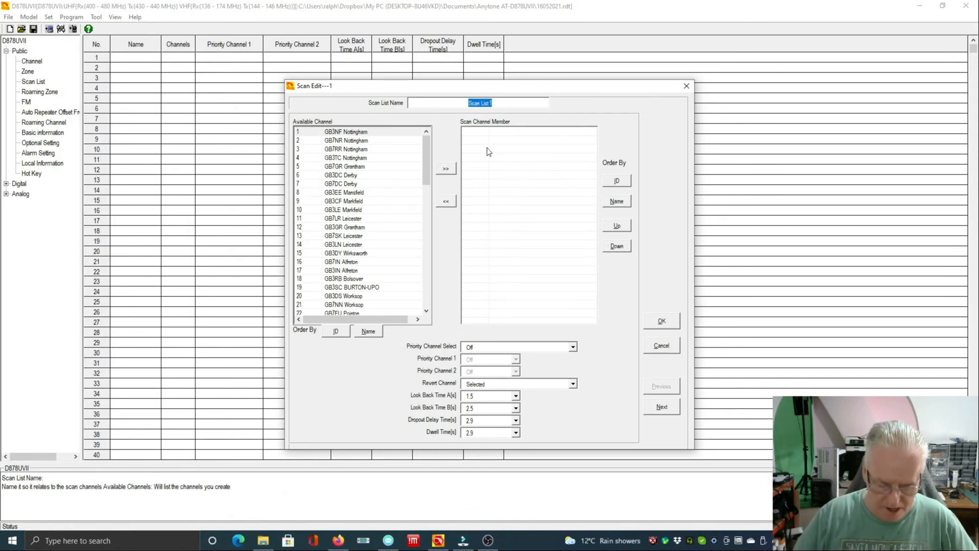
{"action": "type", "text": "VHF Re"}
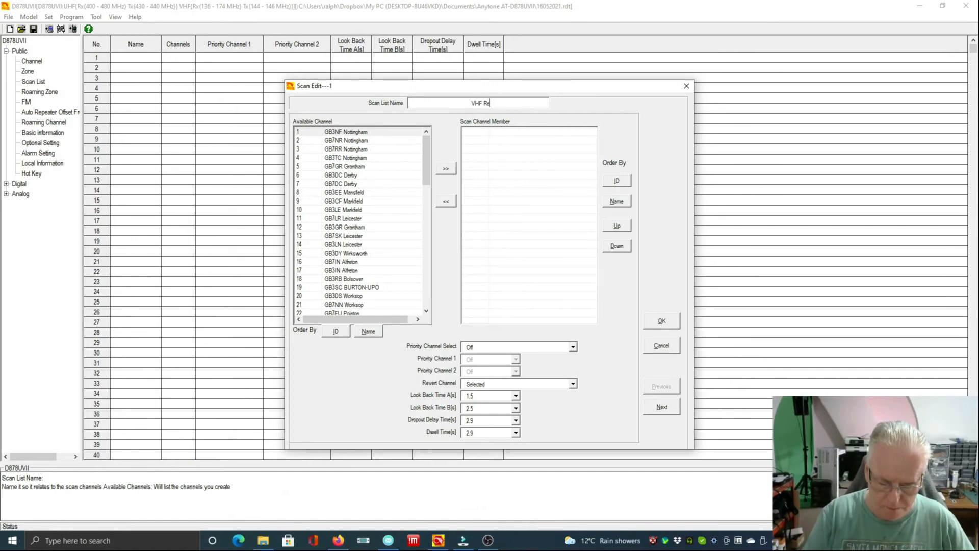
{"action": "type", "text": "peaters"}
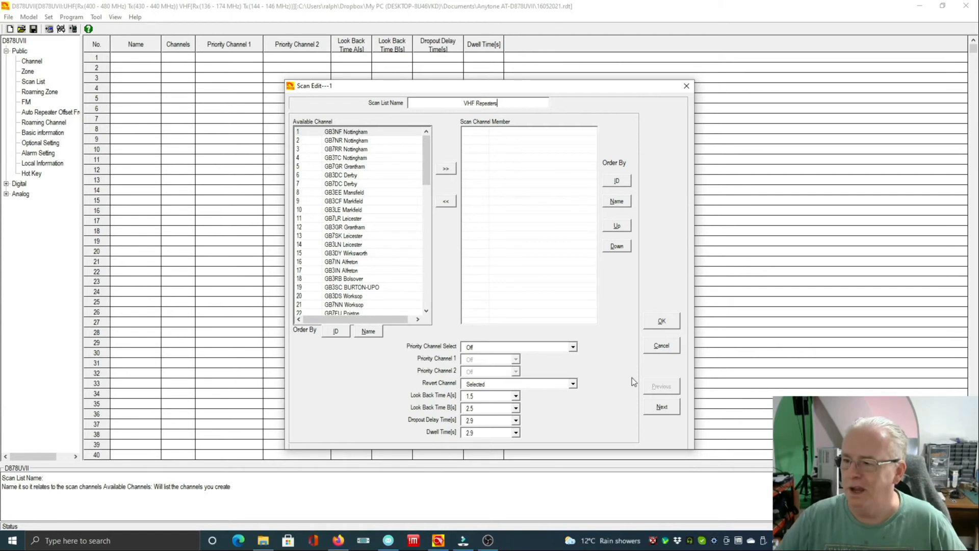
{"action": "left_click", "coordinate": [344, 132]}
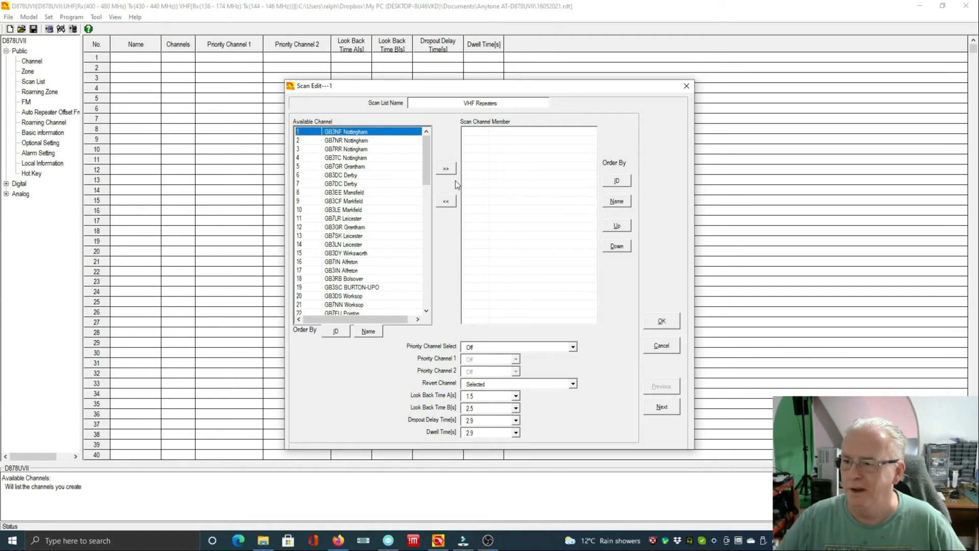
{"action": "left_click", "coordinate": [445, 168]}
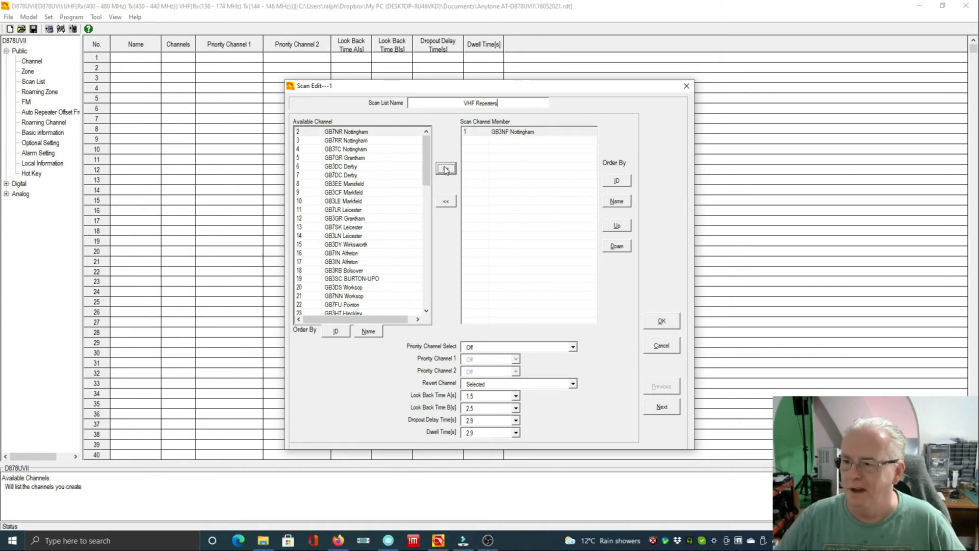
{"action": "left_click", "coordinate": [658, 323]}
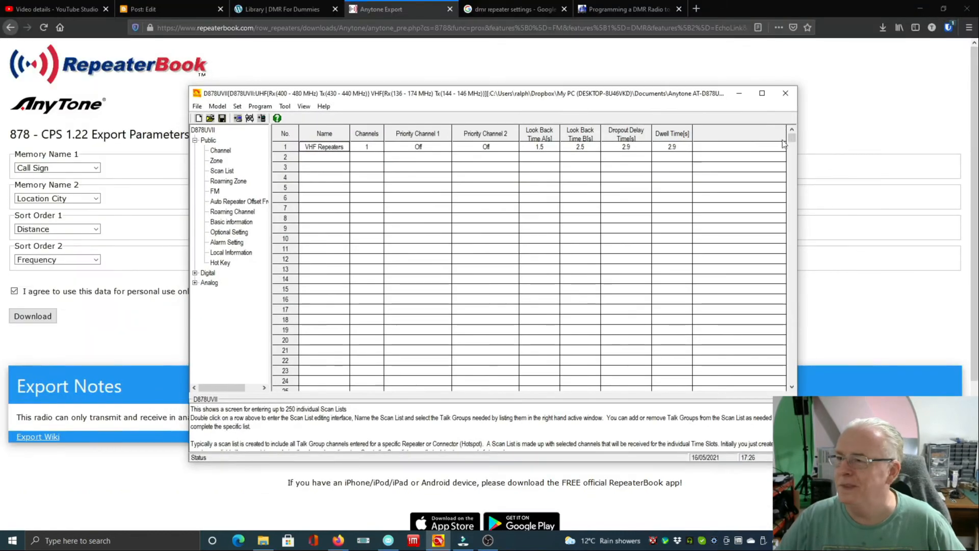
- Reduce the programming software to a smaller window and open the downloaded RB_878_(3).csv in LibreOffice Calc with the default import settings
{"action": "left_click", "coordinate": [942, 6]}
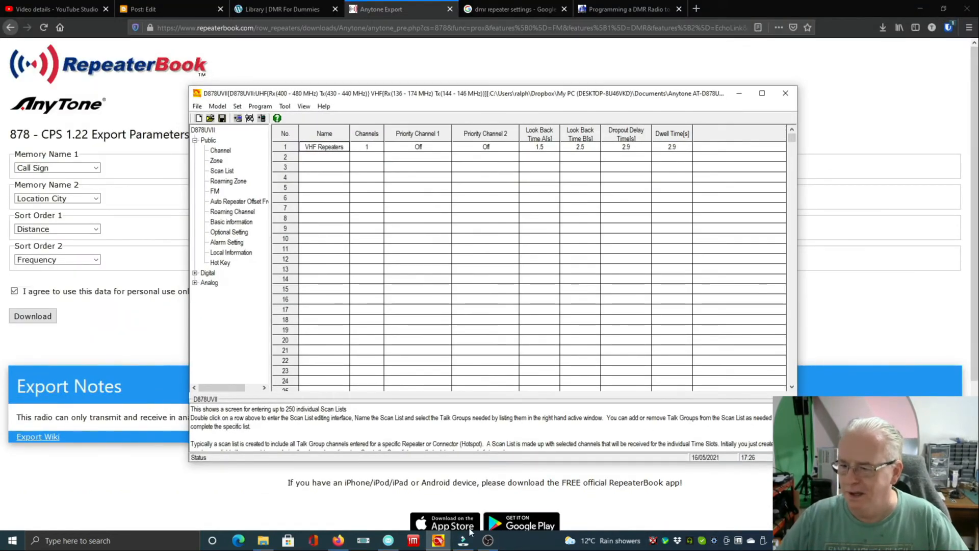
{"action": "left_click", "coordinate": [882, 28]}
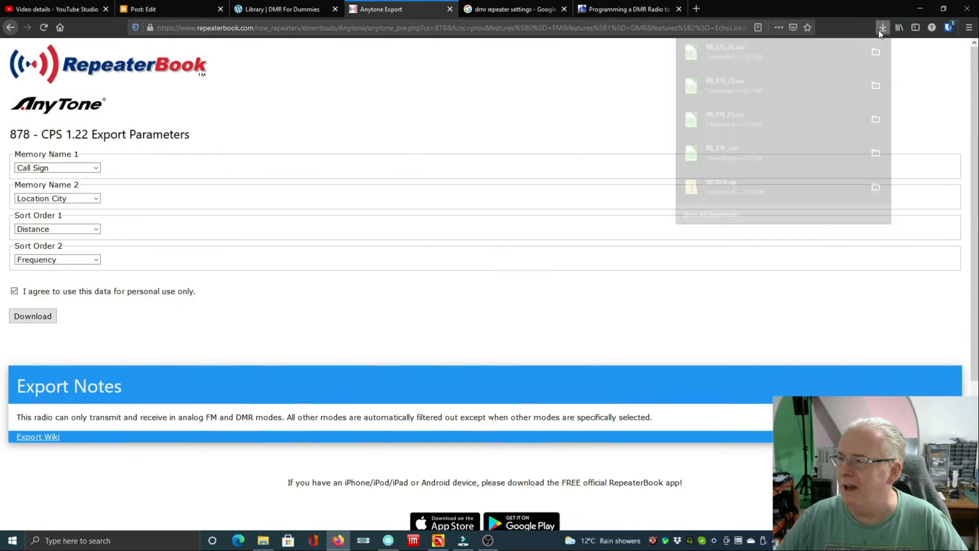
{"action": "left_click", "coordinate": [759, 56]}
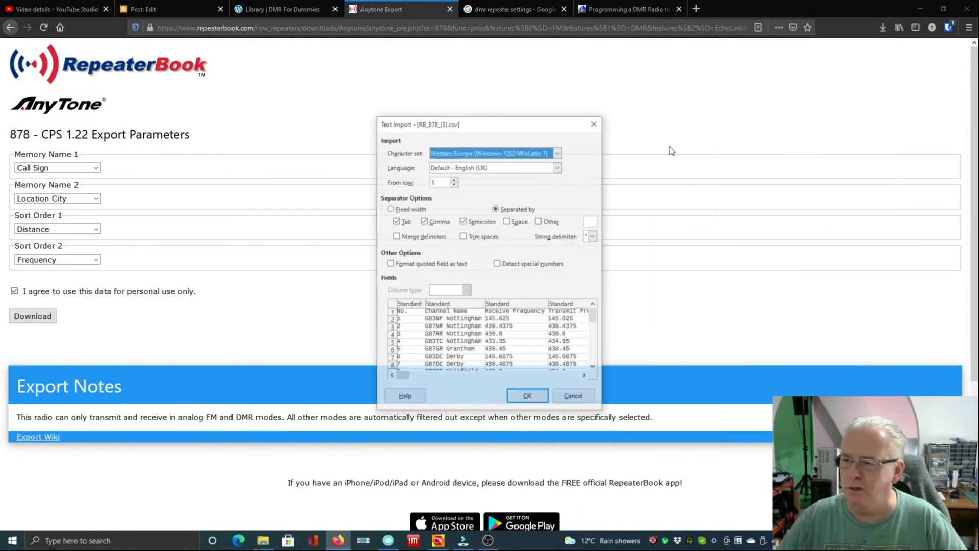
{"action": "left_click", "coordinate": [530, 400]}
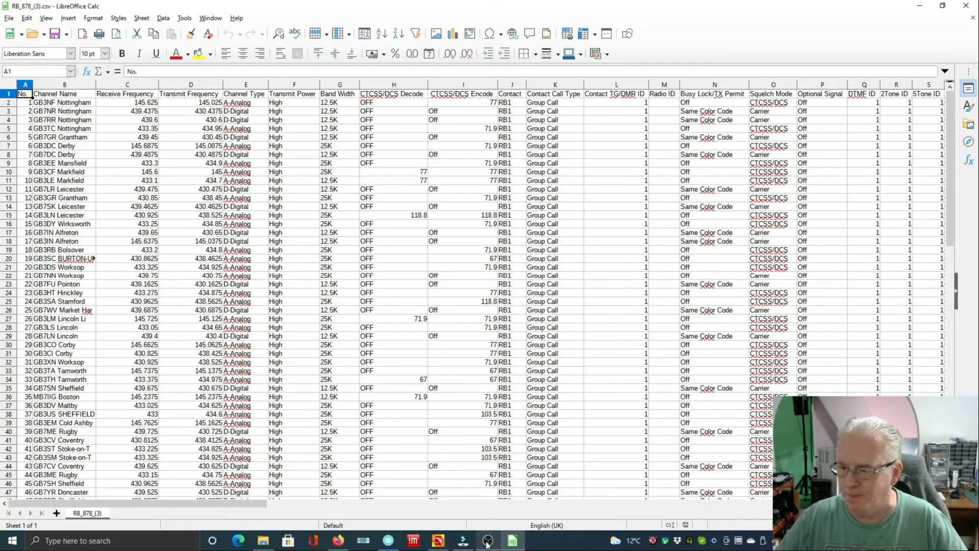
- Place the D878UVII programming software window over the spreadsheet so the channel name and frequency columns stay readable beside the scan list
{"action": "mouse_move", "coordinate": [362, 543]}
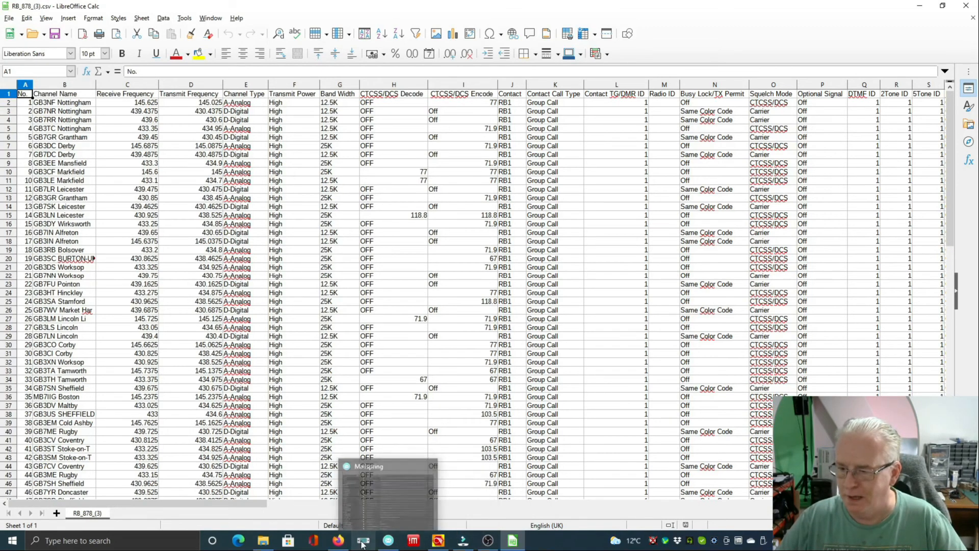
{"action": "left_click", "coordinate": [438, 540]}
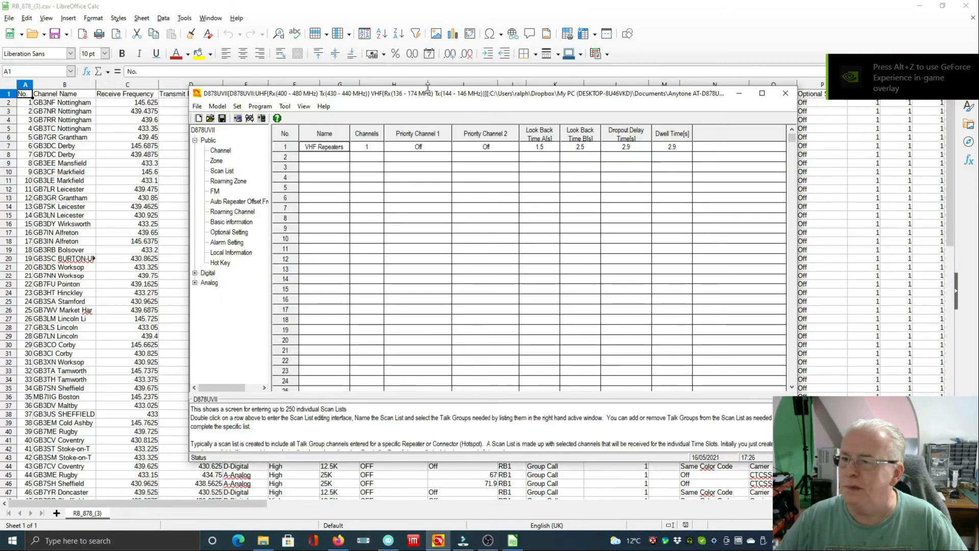
{"action": "left_click_drag", "start_coordinate": [428, 93], "coordinate": [601, 79]}
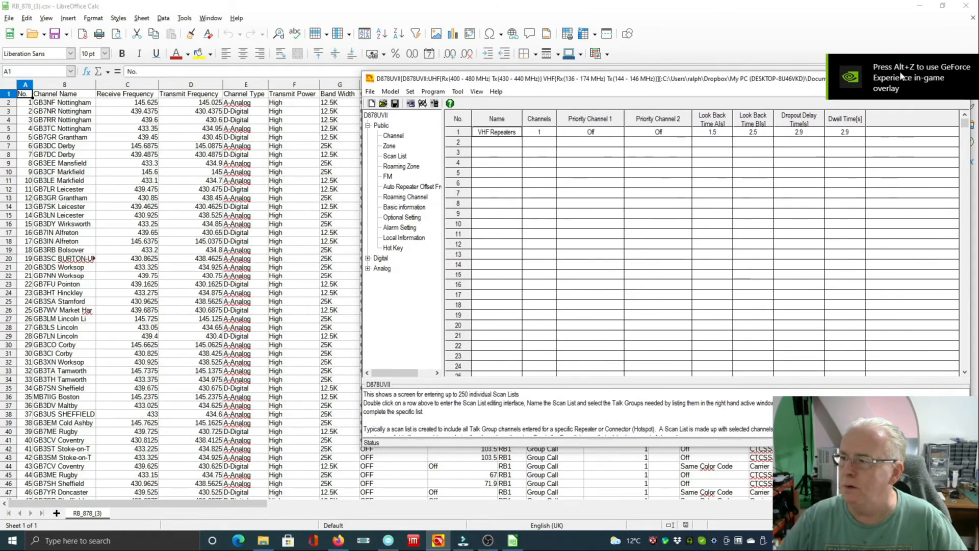
{"action": "left_click", "coordinate": [974, 72]}
{"action": "left_click", "coordinate": [929, 130]}
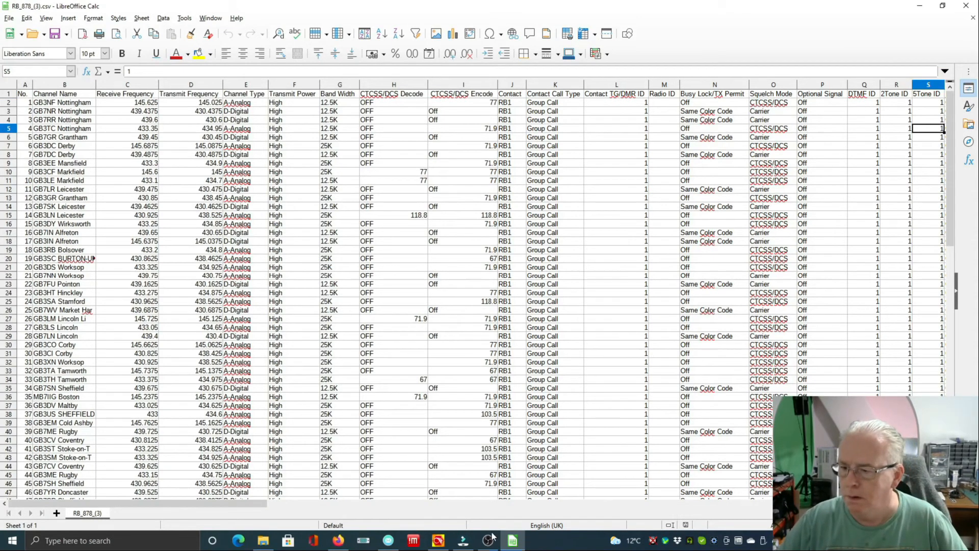
{"action": "left_click", "coordinate": [438, 540]}
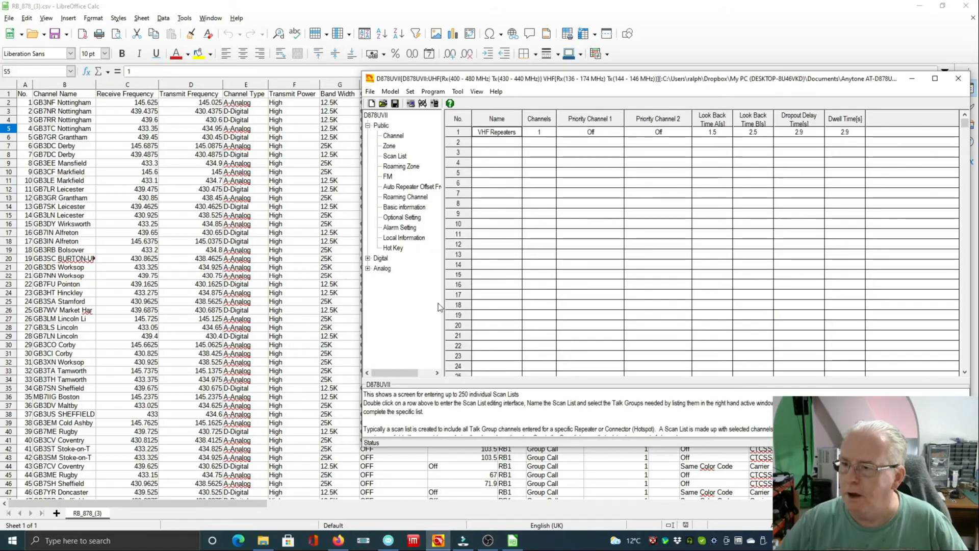
- Add GB3DC Derby and GB3LE Markfield as members of the VHF Repeaters scan list
{"action": "left_click", "coordinate": [394, 157]}
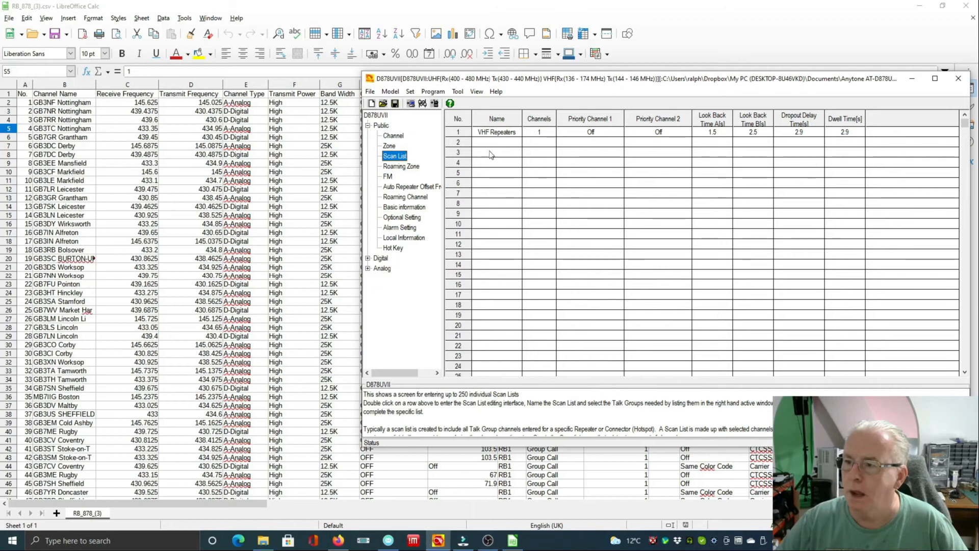
{"action": "double_click", "coordinate": [496, 132]}
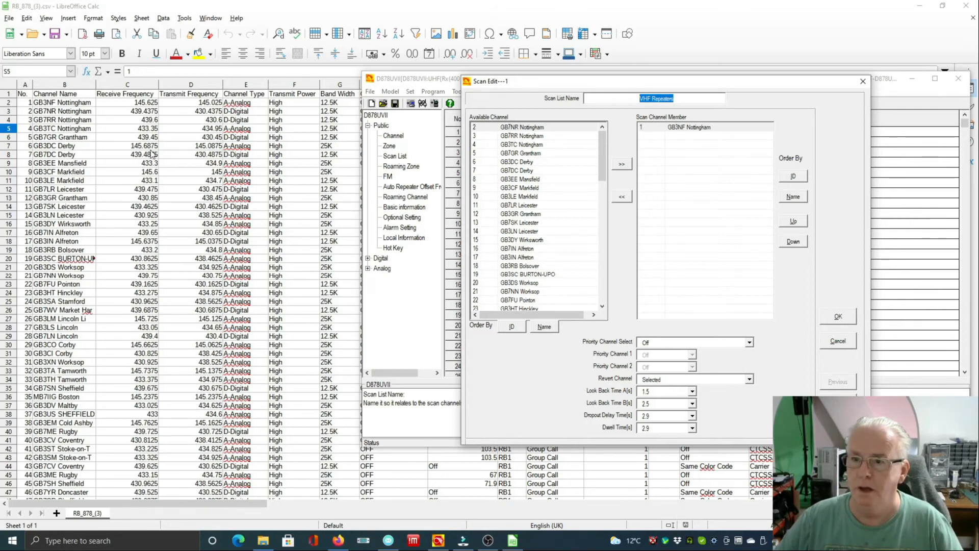
{"action": "left_click", "coordinate": [545, 163]}
{"action": "left_click", "coordinate": [621, 164]}
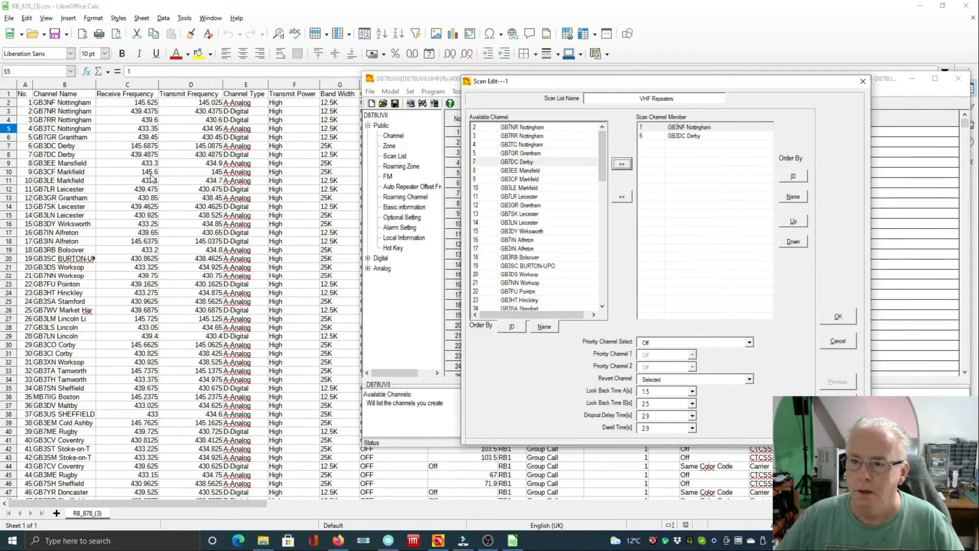
{"action": "left_click", "coordinate": [524, 189]}
{"action": "left_click", "coordinate": [622, 165]}
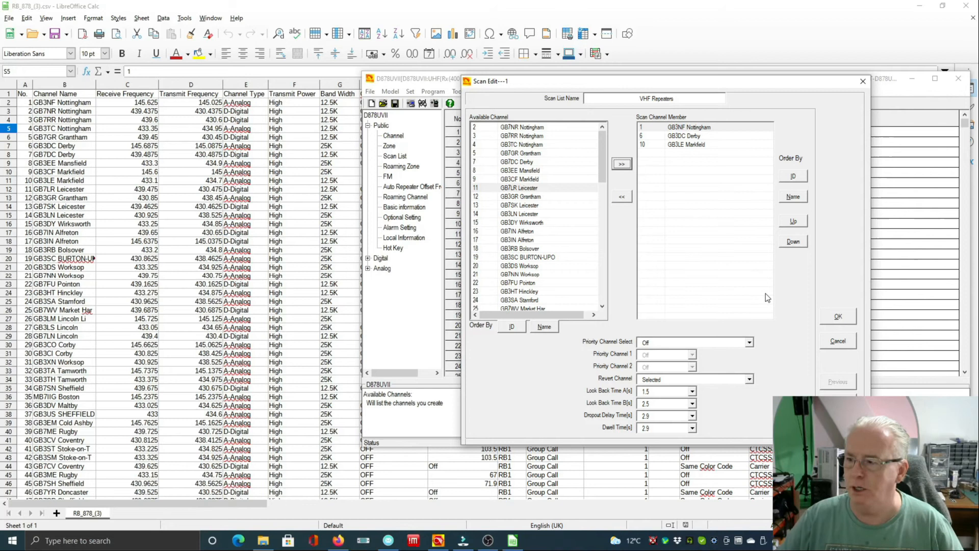
{"action": "left_click", "coordinate": [841, 321]}
- Create a second scan list named UHF Repeaters with GB7NR Nottingham and GB7GR Grantham as members
{"action": "double_click", "coordinate": [485, 142]}
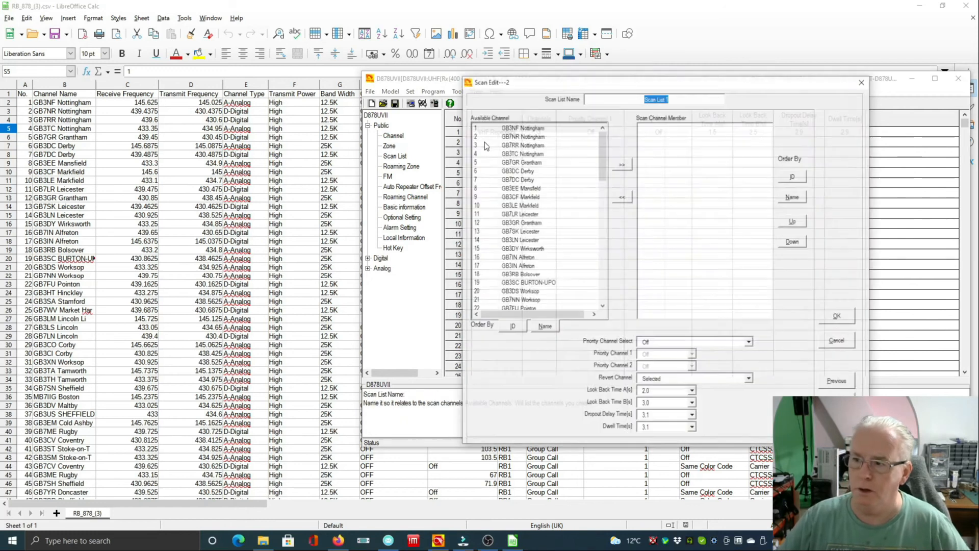
{"action": "type", "text": "UH"}
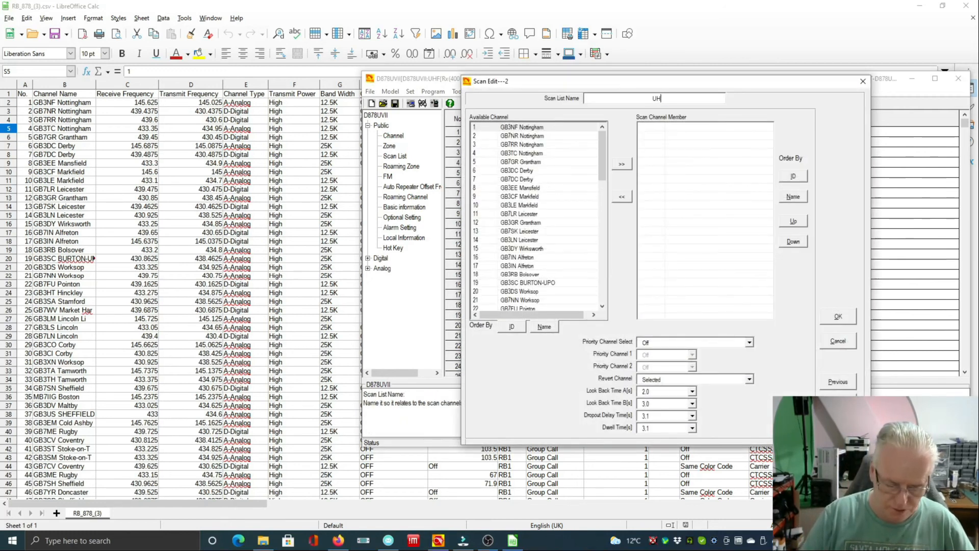
{"action": "type", "text": "F Repeaters"}
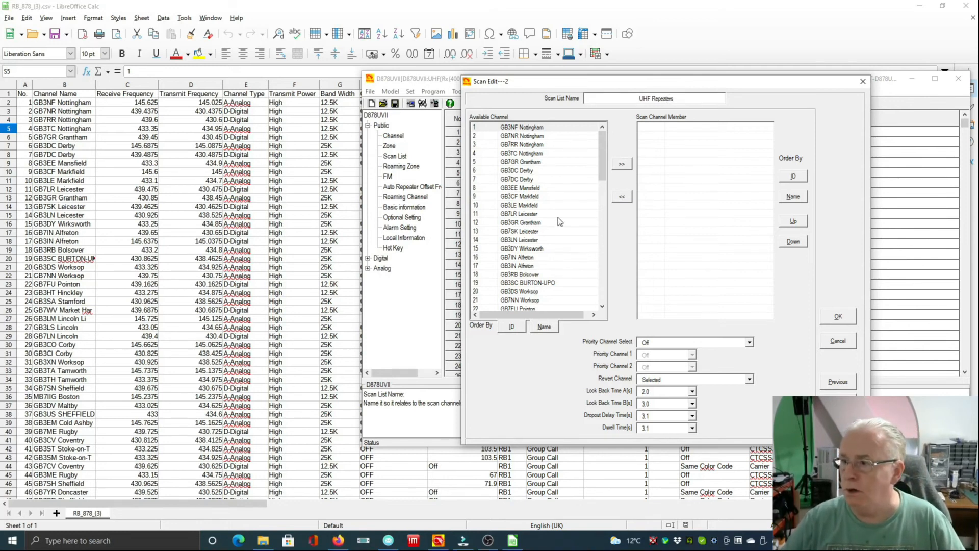
{"action": "left_click", "coordinate": [531, 136]}
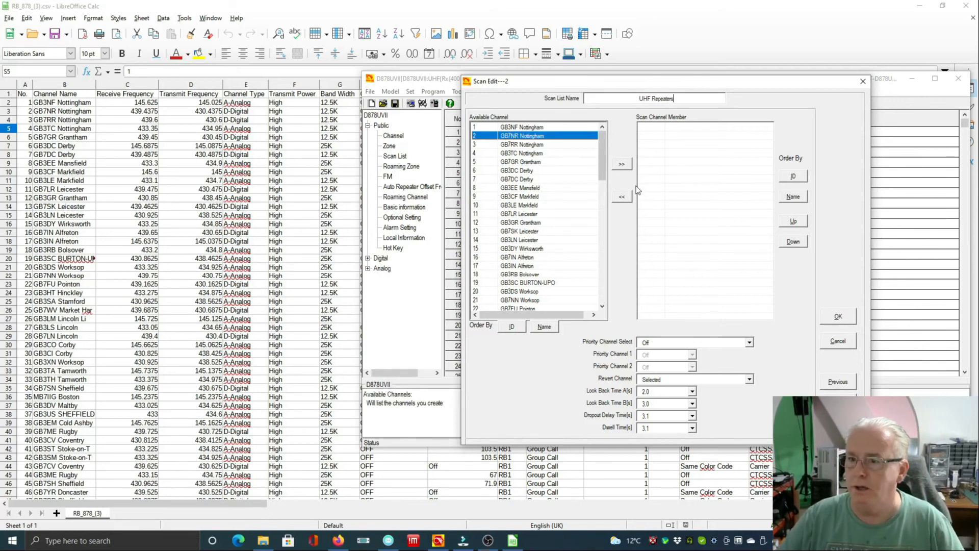
{"action": "left_click", "coordinate": [619, 166]}
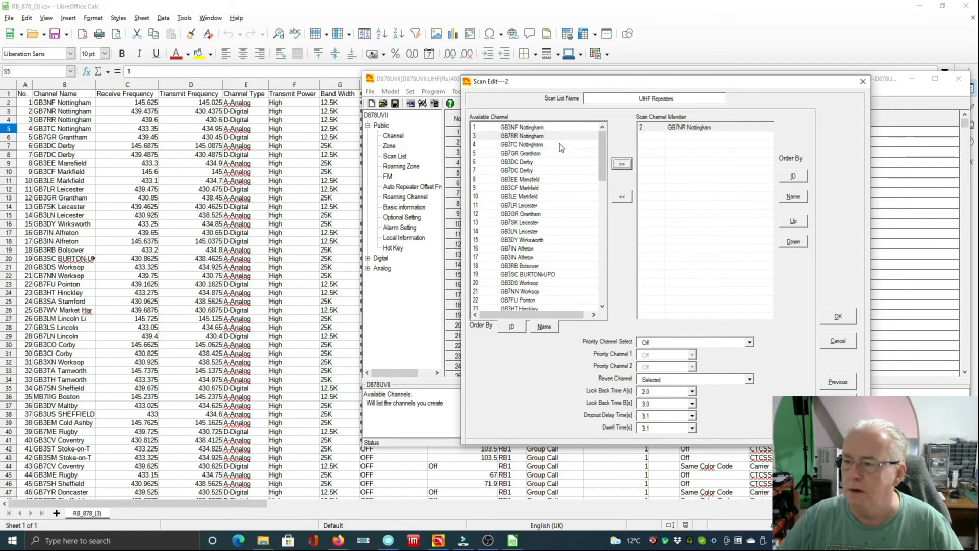
{"action": "left_click", "coordinate": [538, 154]}
{"action": "left_click", "coordinate": [618, 166]}
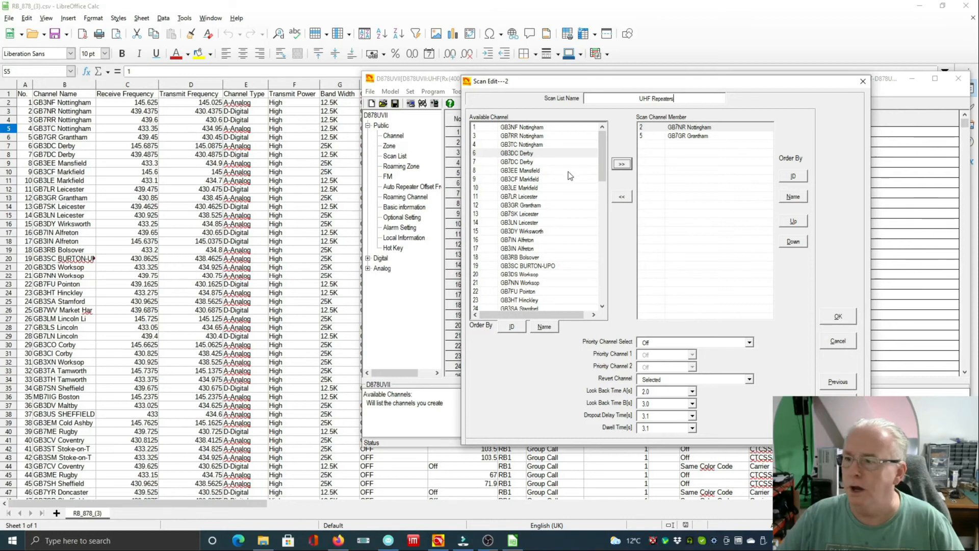
- Add GB7RR Nottingham to the UHF Repeaters scan list and move it above GB7GR Grantham
{"action": "left_click", "coordinate": [530, 137]}
{"action": "left_click", "coordinate": [622, 164]}
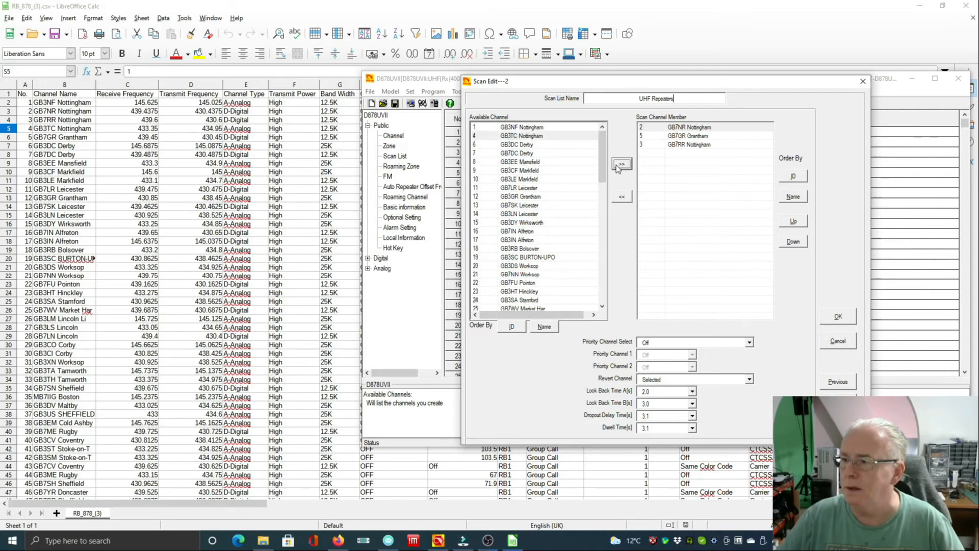
{"action": "left_click", "coordinate": [693, 145]}
{"action": "left_click", "coordinate": [792, 223]}
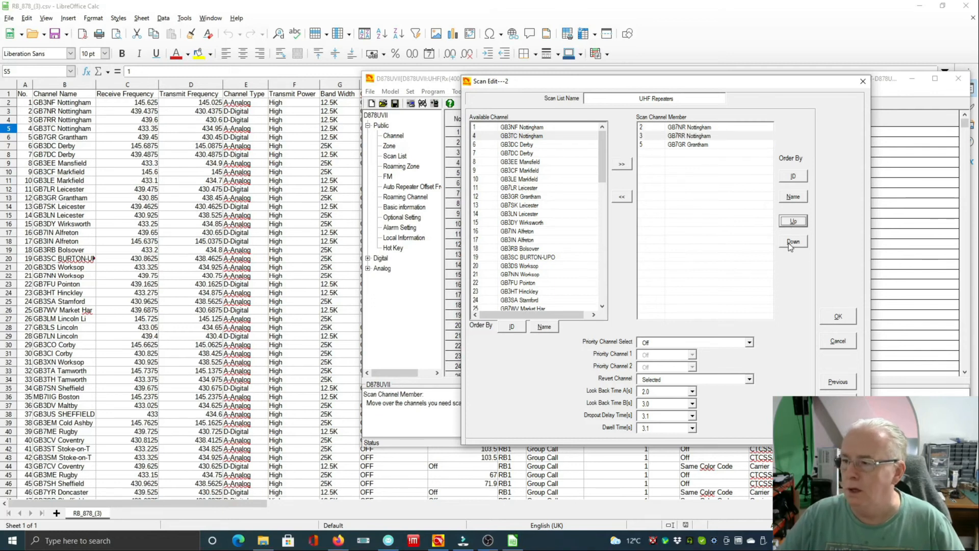
{"action": "left_click", "coordinate": [842, 317]}
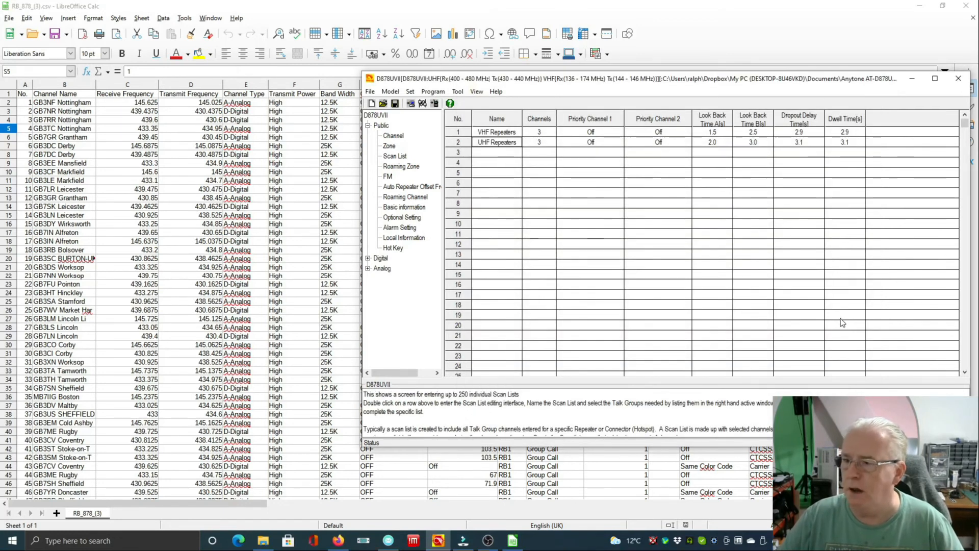
- Save the codeplug, overwriting the existing file
{"action": "left_click", "coordinate": [395, 104]}
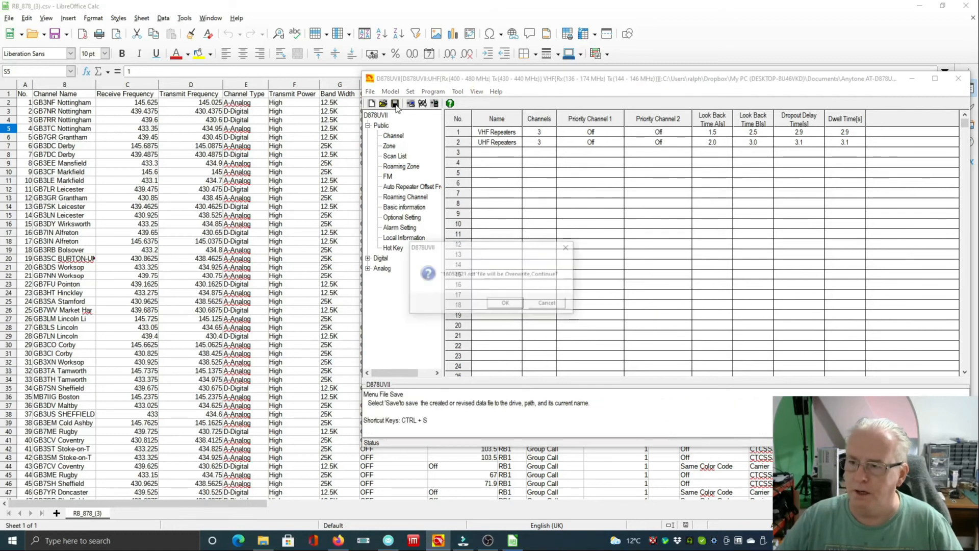
{"action": "left_click", "coordinate": [503, 304]}
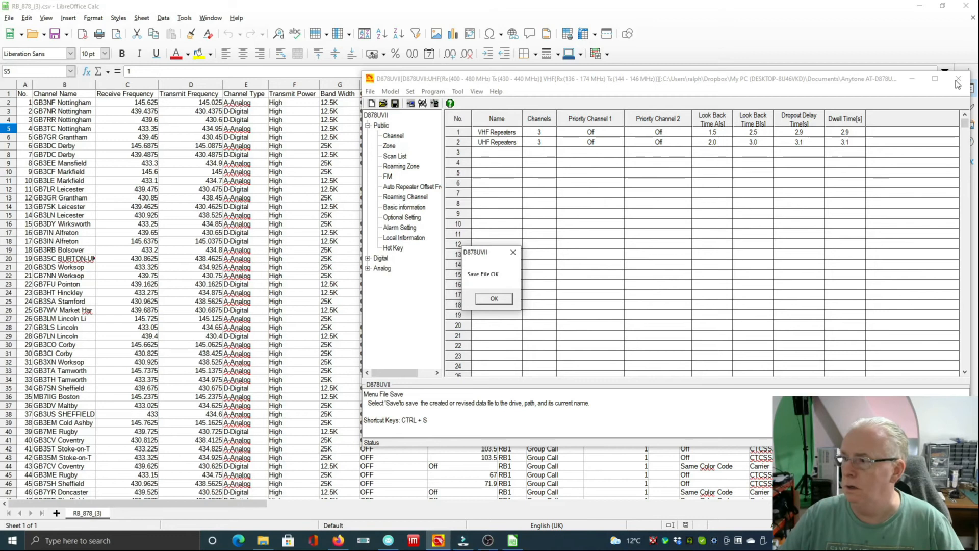
{"action": "left_click", "coordinate": [492, 298]}
- Assign the VHF Repeaters scan list to channel 1, GB3NF Nottingham
{"action": "left_click", "coordinate": [394, 135]}
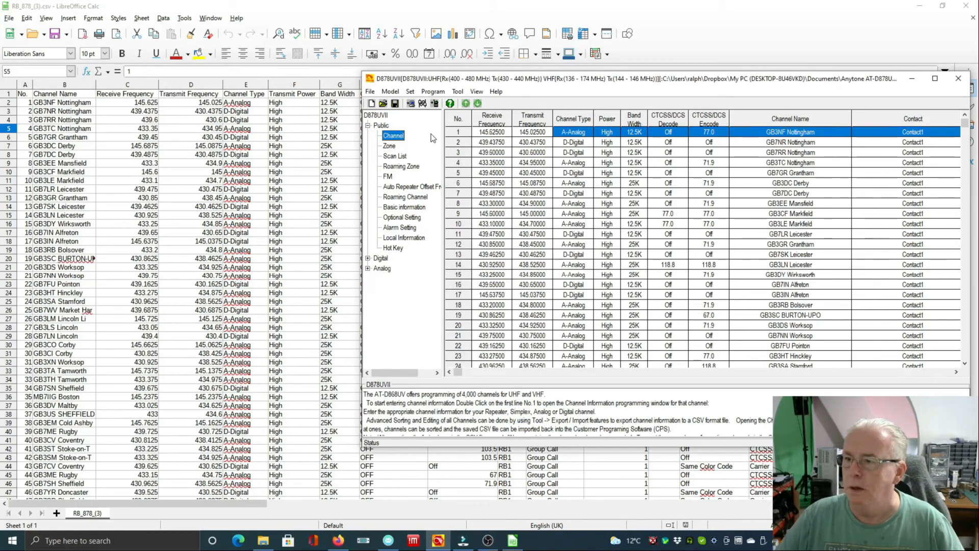
{"action": "double_click", "coordinate": [490, 133]}
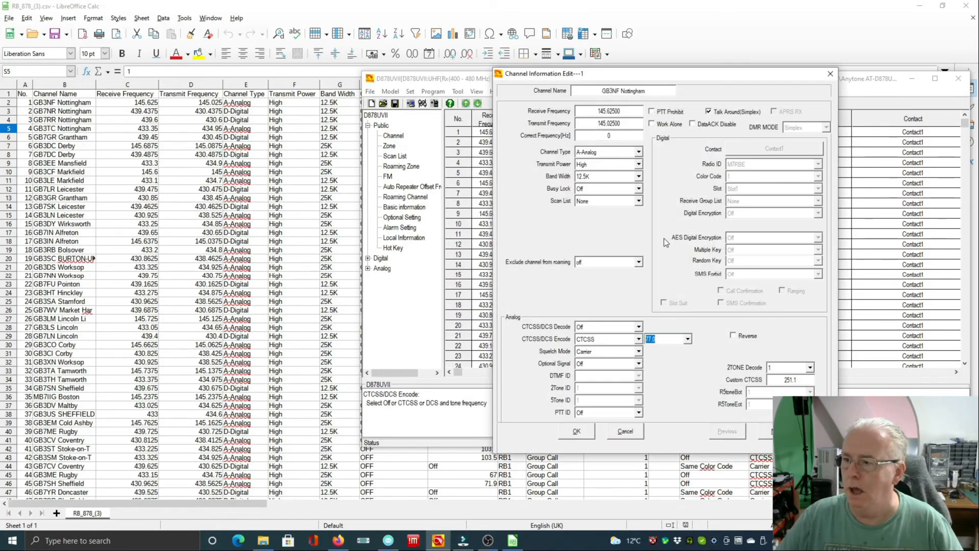
{"action": "left_click", "coordinate": [639, 200]}
{"action": "left_click", "coordinate": [623, 221]}
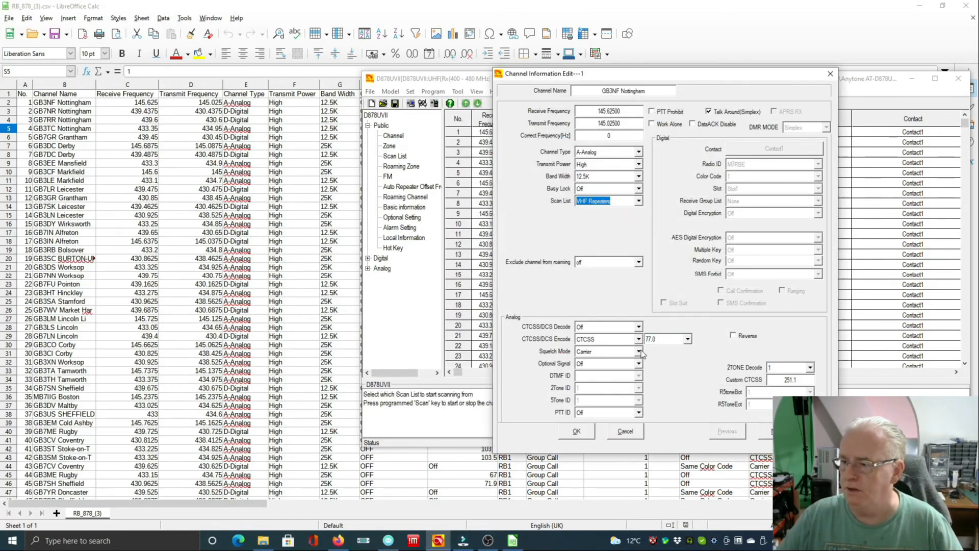
- Assign the UHF Repeaters scan list to channel 2, GB7NR Nottingham, and finish channel editing
{"action": "left_click", "coordinate": [766, 432]}
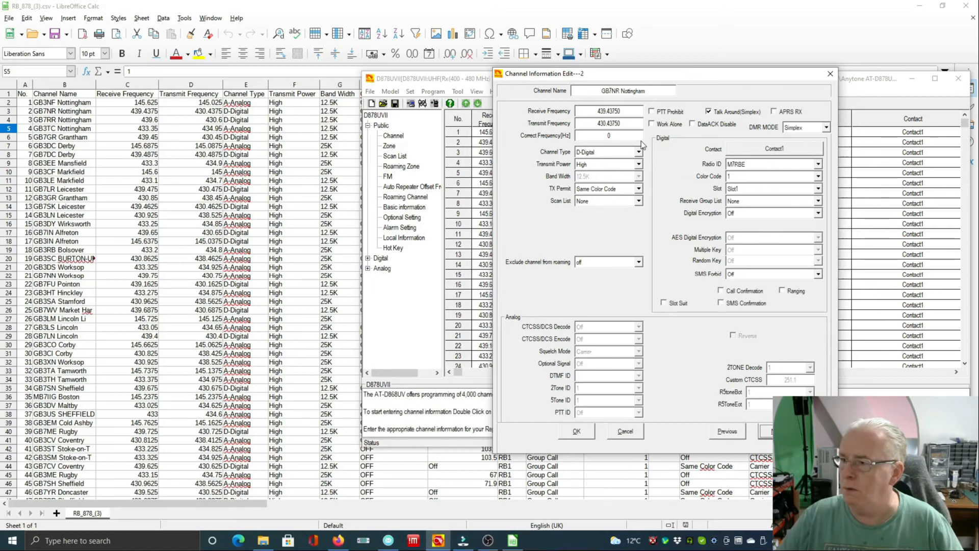
{"action": "left_click", "coordinate": [639, 201]}
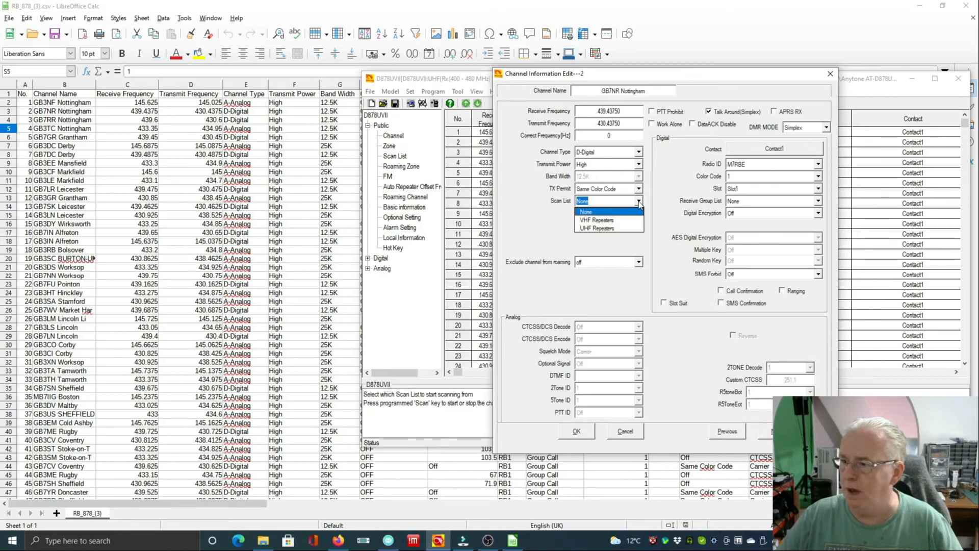
{"action": "left_click", "coordinate": [599, 228]}
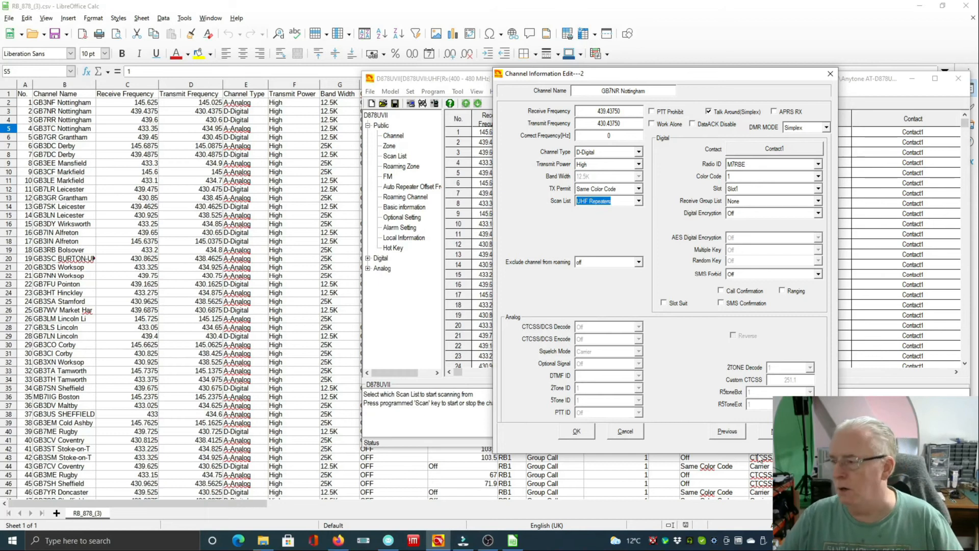
{"action": "left_click", "coordinate": [766, 432]}
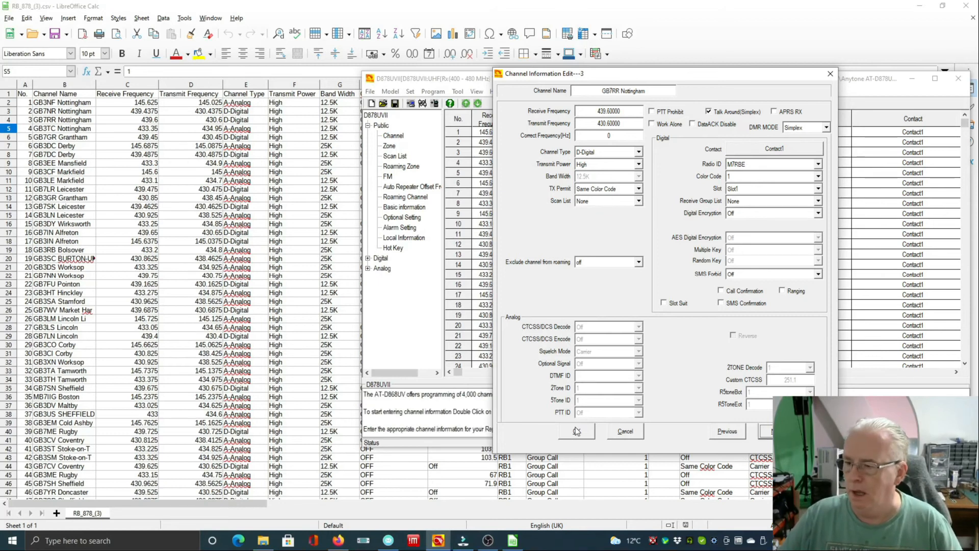
{"action": "left_click", "coordinate": [576, 431]}
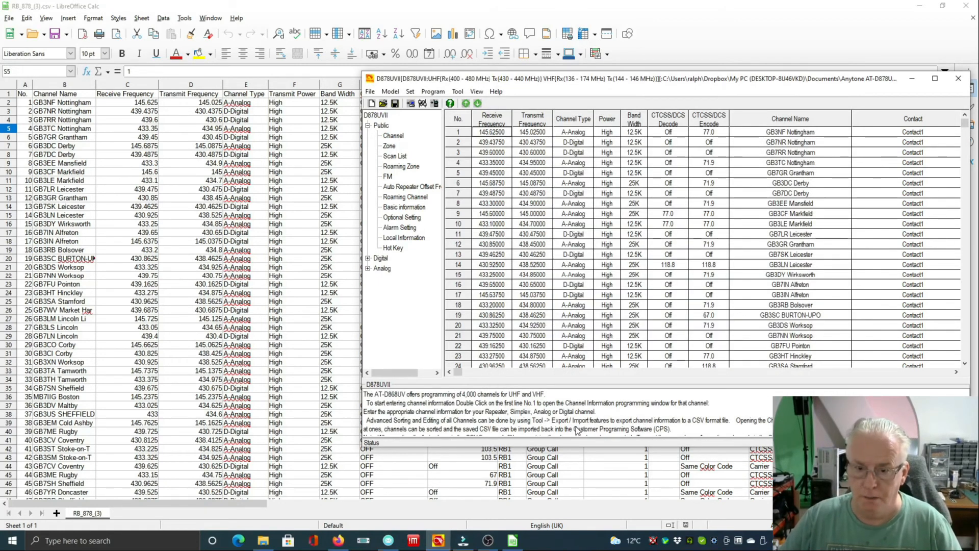